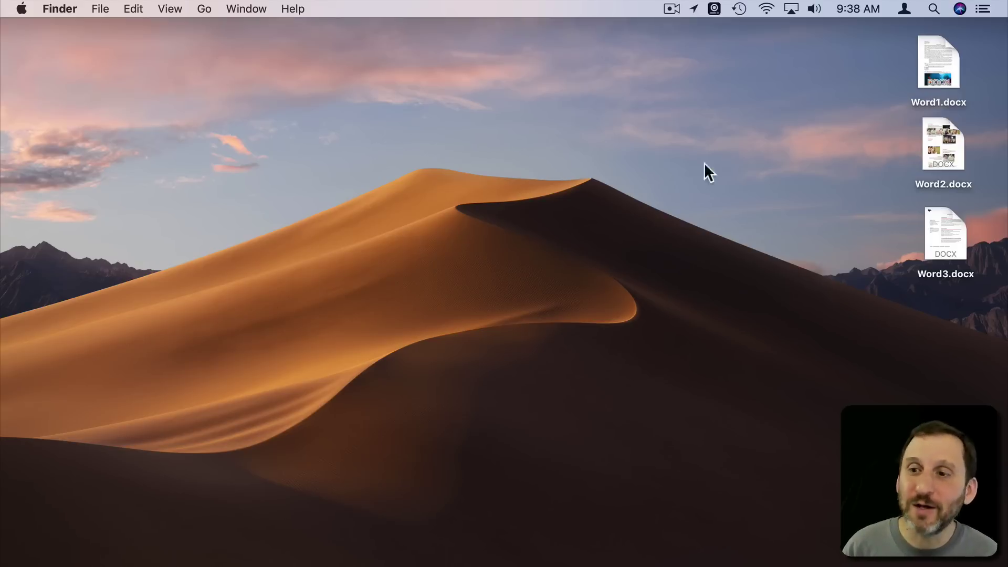
# Open Word1.docx read-only in Word, scroll down and back to the top, then return to the desktop
pyautogui.doubleClick(935, 58)
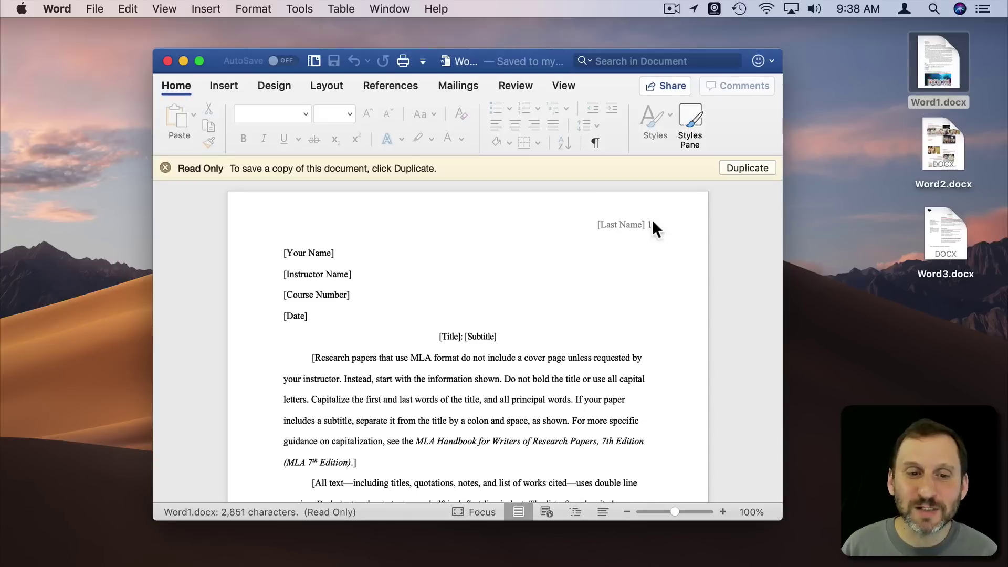
pyautogui.scroll(-10, 393, 413)
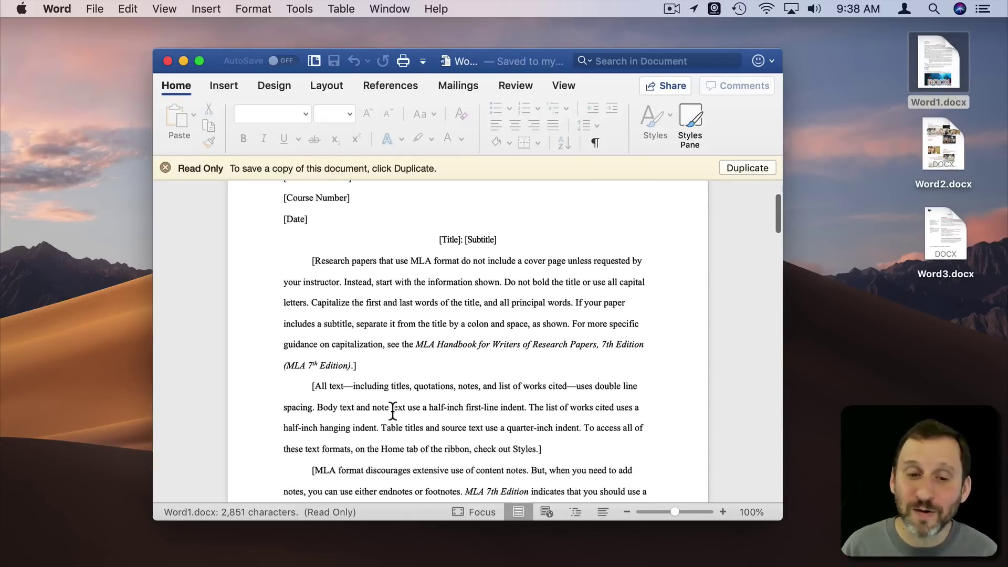
pyautogui.scroll(-15, 392, 412)
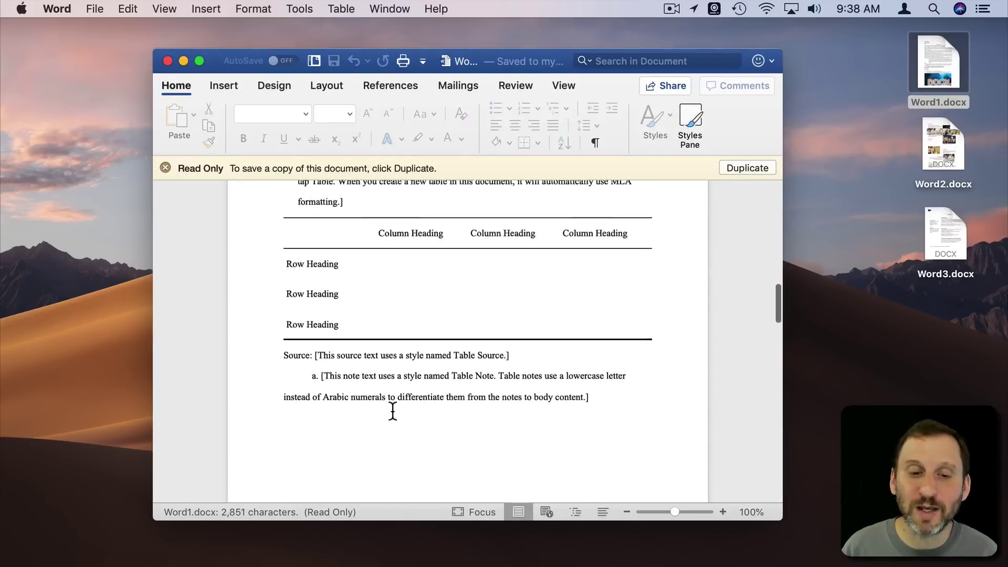
pyautogui.scroll(10, 393, 412)
pyautogui.scroll(15, 392, 412)
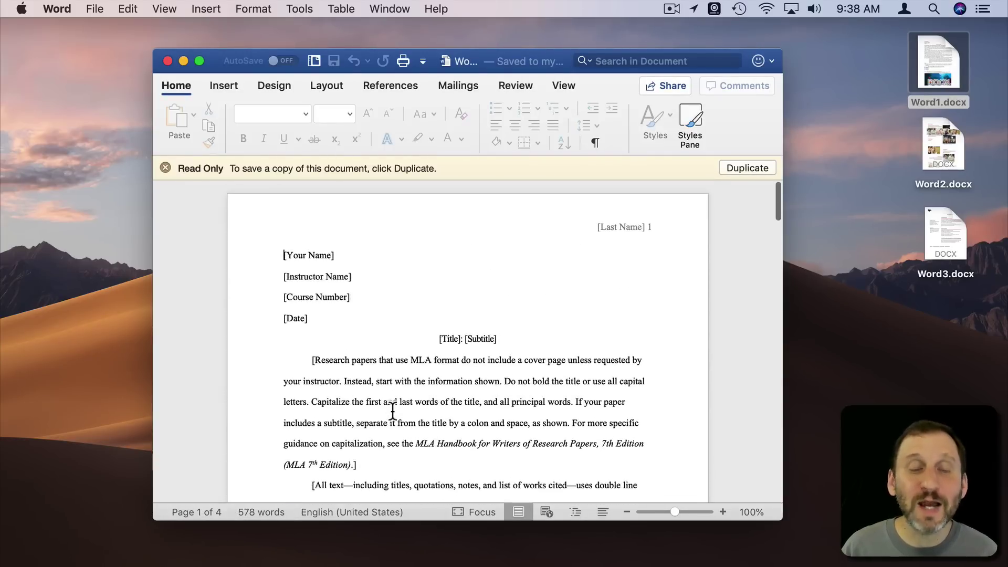
pyautogui.click(858, 73)
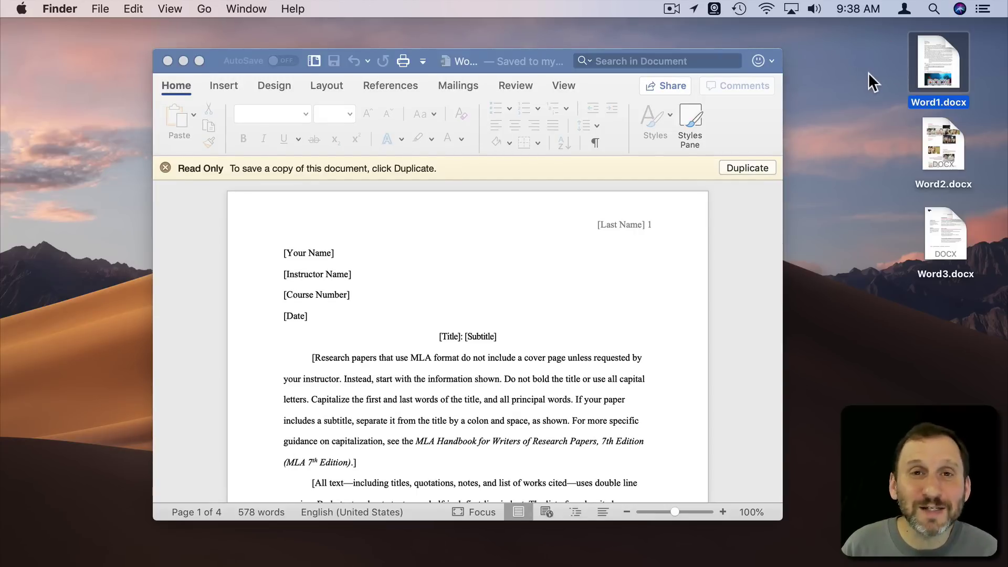
# Preview Word1.docx in Quick Look, scroll through it, and drag the preview window to the right
pyautogui.click(868, 73)
pyautogui.click(937, 55)
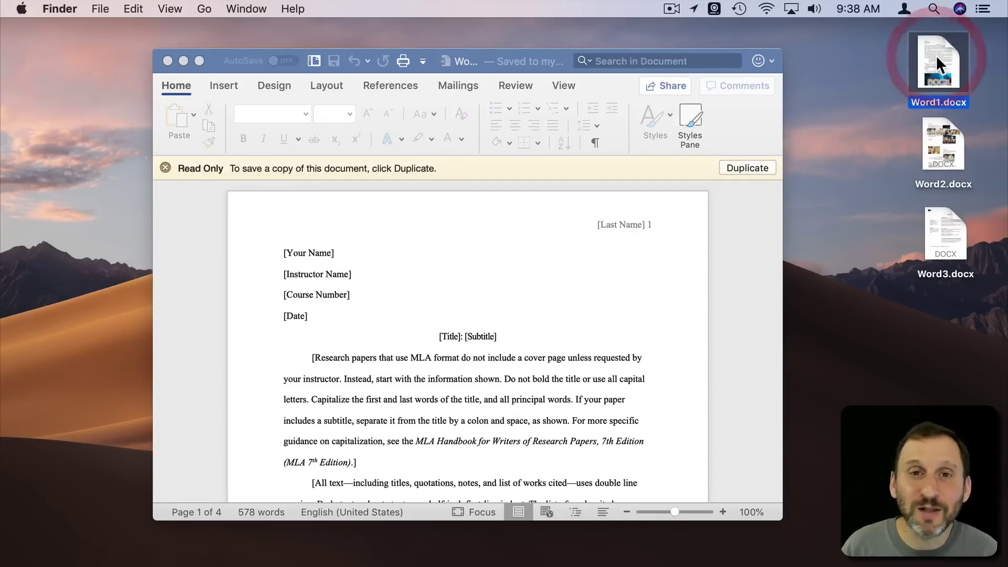
pyautogui.press('space')
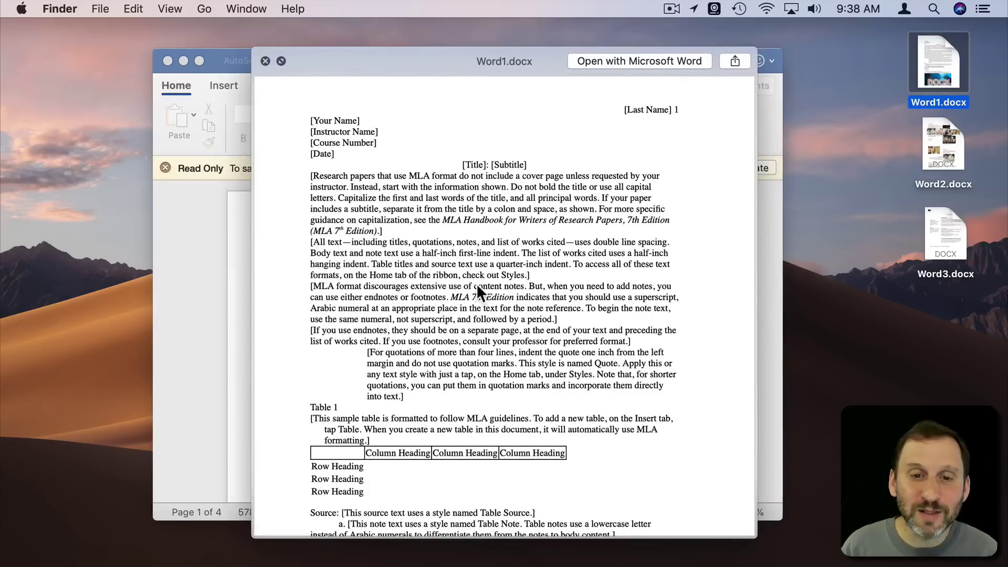
pyautogui.scroll(-2, 468, 313)
pyautogui.scroll(1, 468, 313)
pyautogui.scroll(-5, 468, 313)
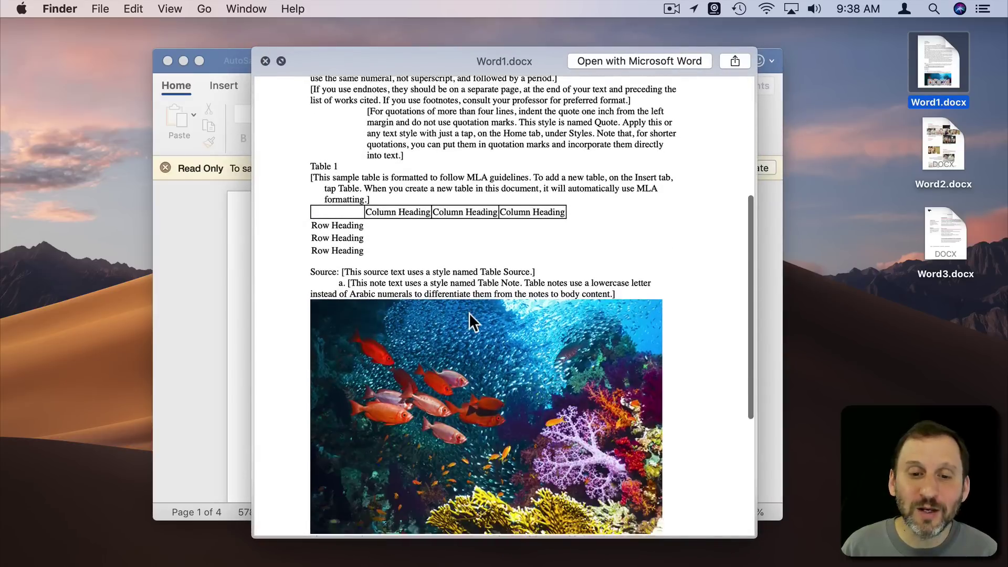
pyautogui.scroll(5, 468, 312)
pyautogui.moveTo(400, 53); pyautogui.dragTo(427, 41)
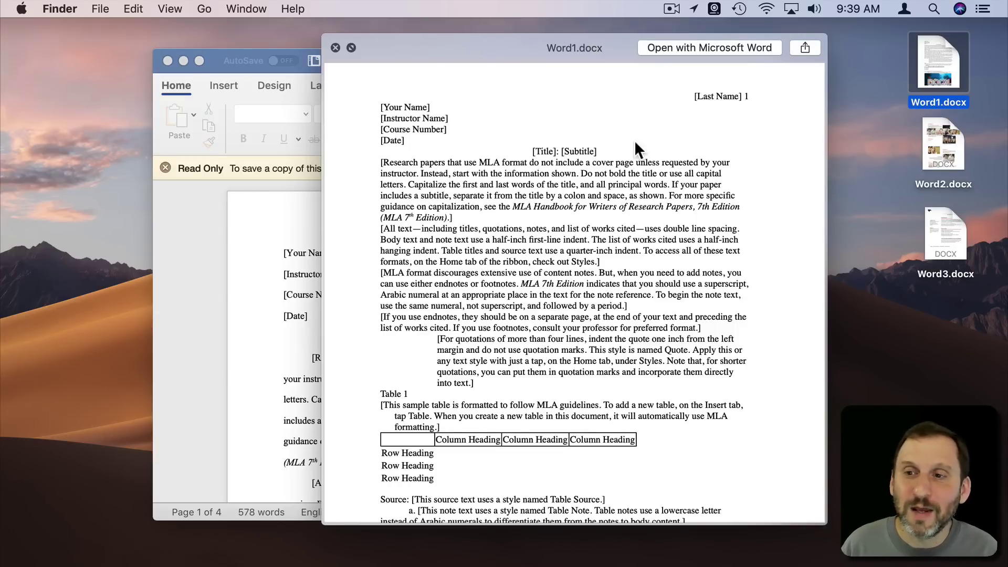
# Close Quick Look and preview Word1.docx in a maximized column-view Finder window of Desktop, then close it
pyautogui.press('space')
pyautogui.click(805, 112)
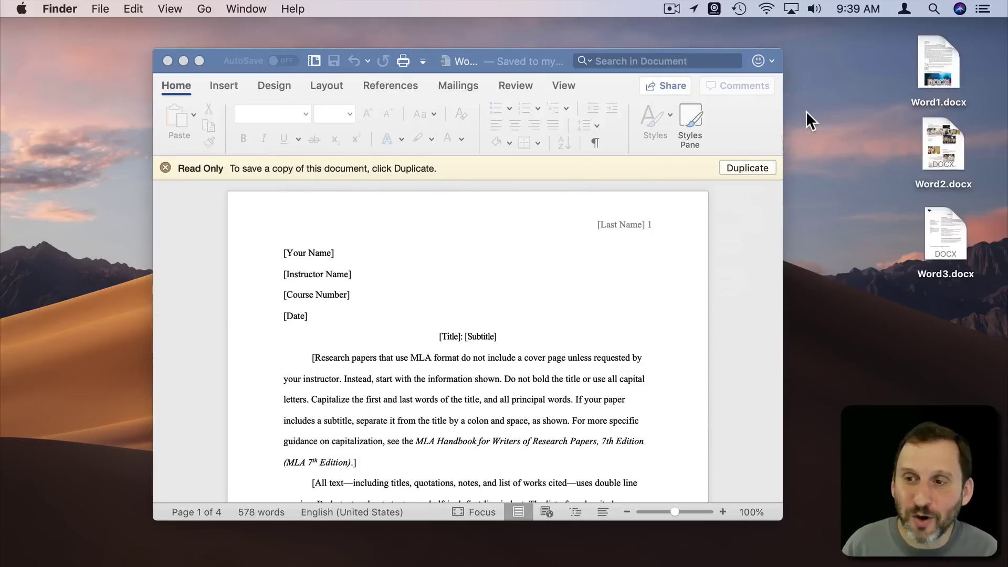
pyautogui.press('super+n')
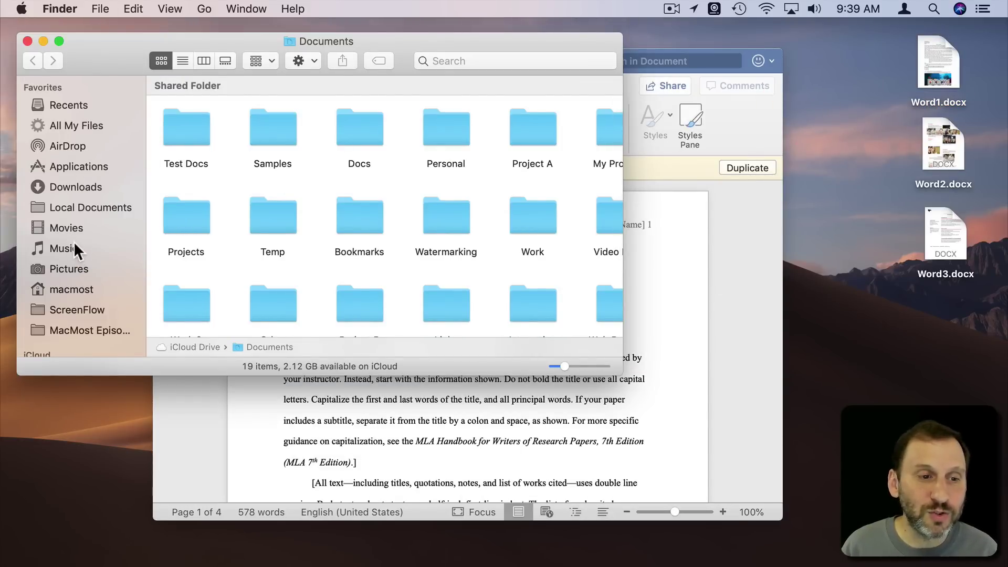
pyautogui.press('shift+super+d')
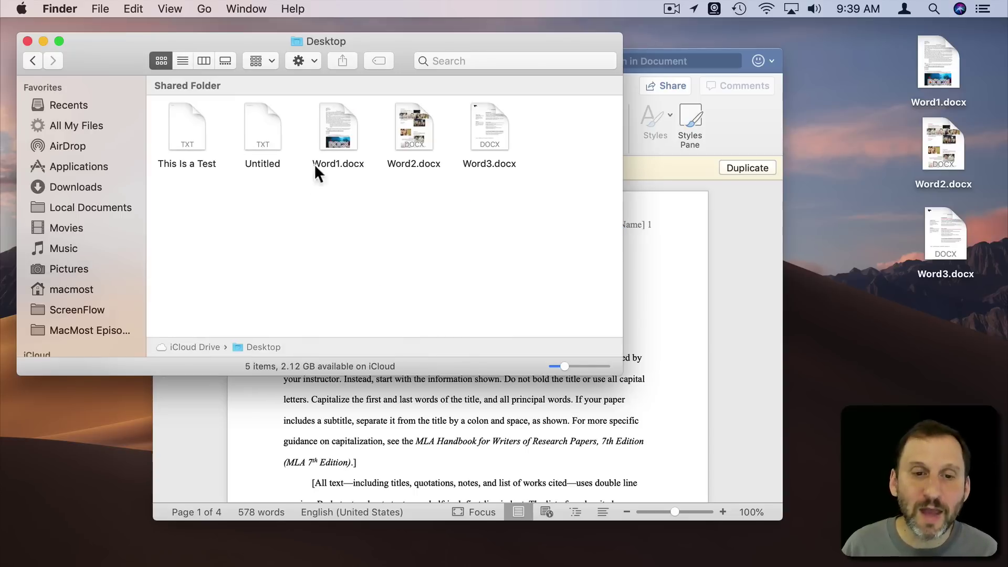
pyautogui.click(336, 126)
pyautogui.click(204, 60)
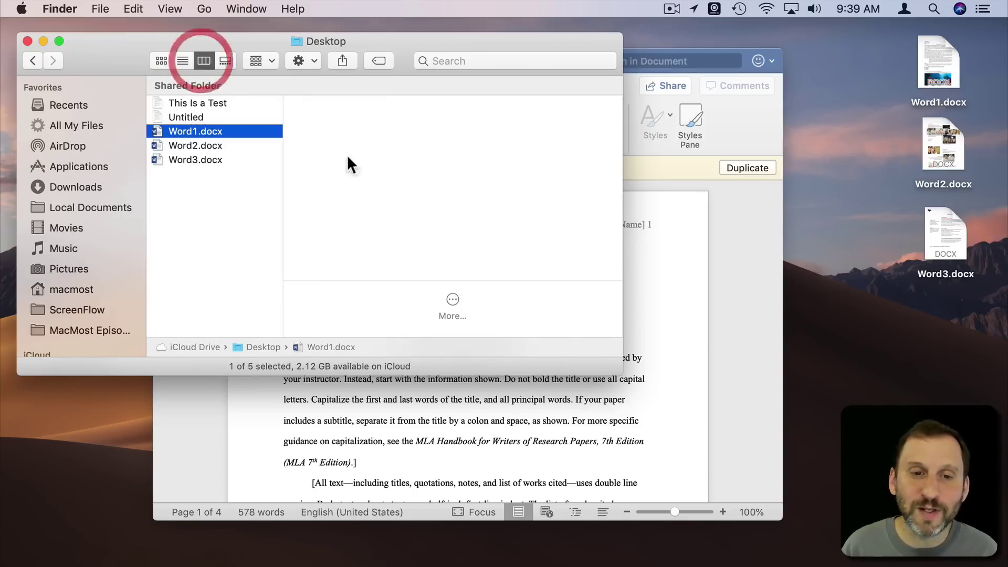
pyautogui.doubleClick(619, 368)
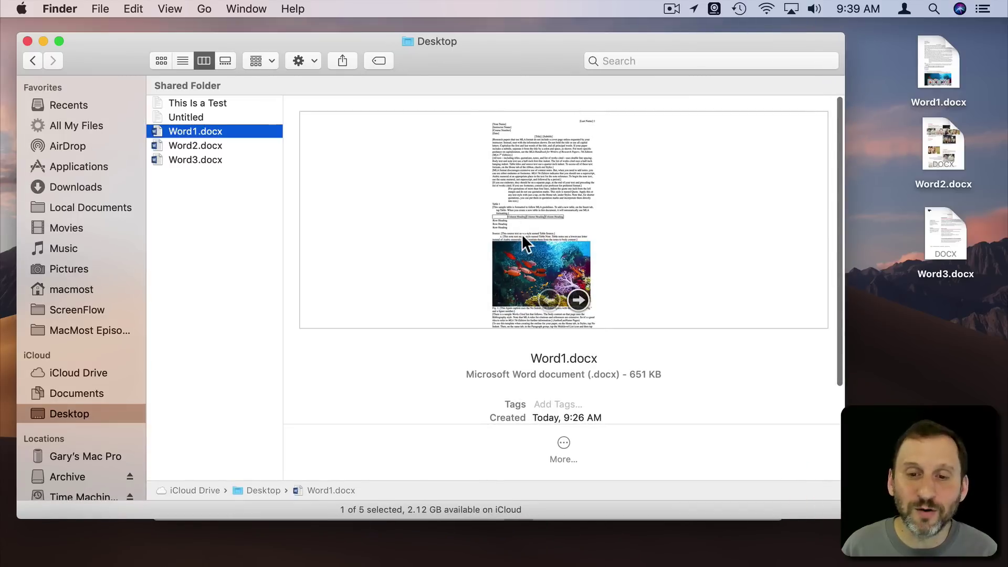
pyautogui.scroll(-1, 525, 174)
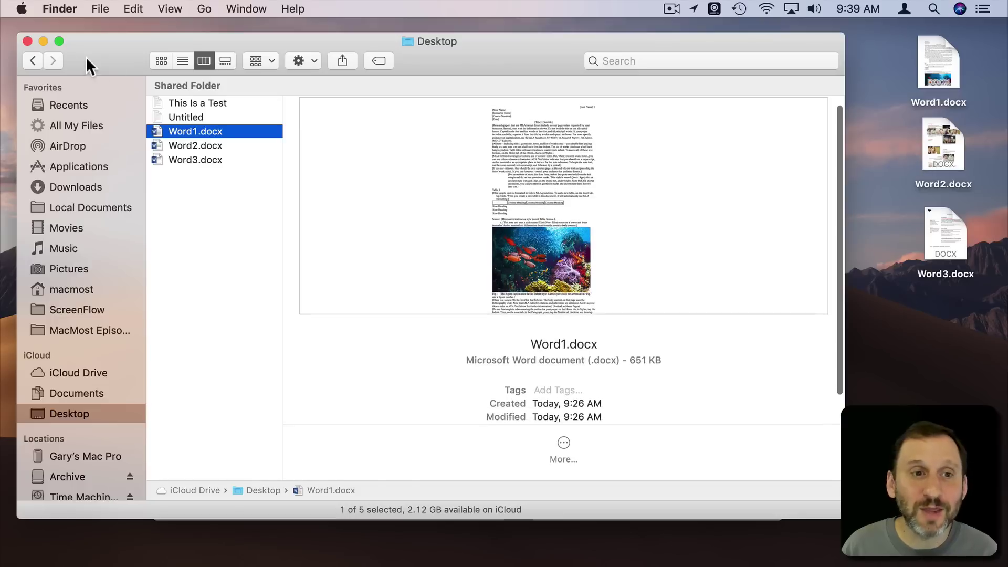
pyautogui.click(26, 42)
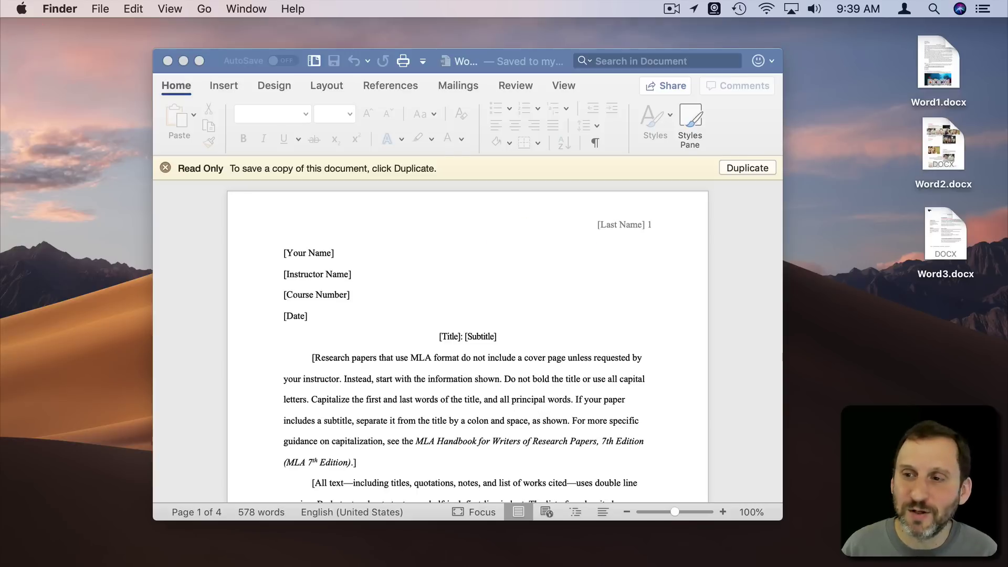
# Quick Look Word1.docx again, scroll it, then close the preview and deselect the file
pyautogui.click(915, 56)
pyautogui.press('space')
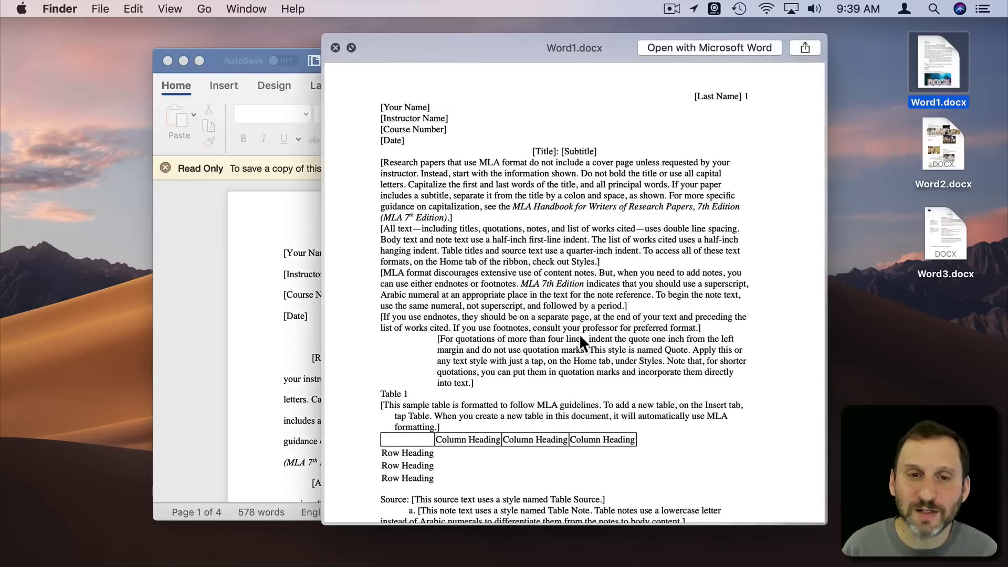
pyautogui.scroll(-10, 578, 334)
pyautogui.scroll(10, 579, 334)
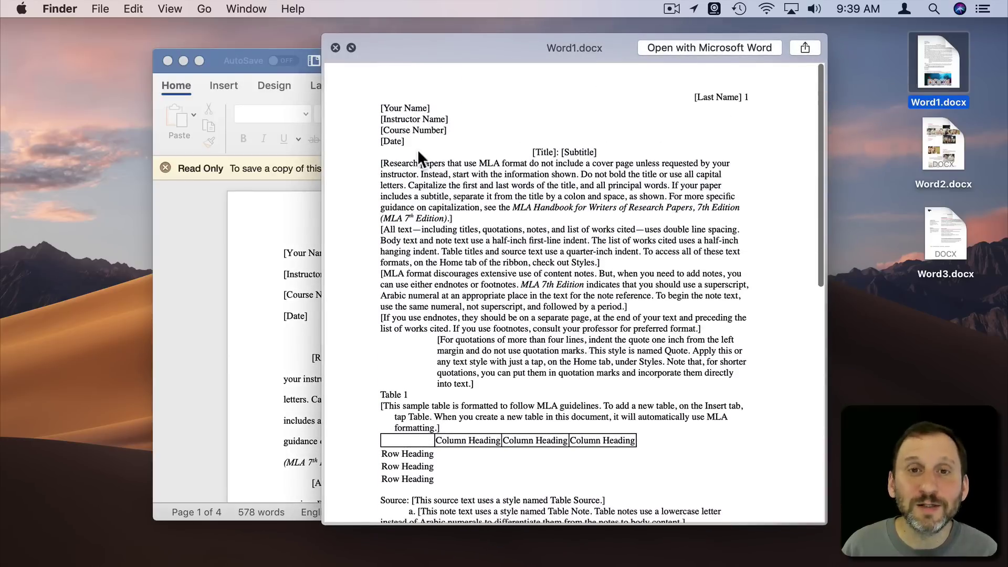
pyautogui.click(336, 48)
pyautogui.click(836, 68)
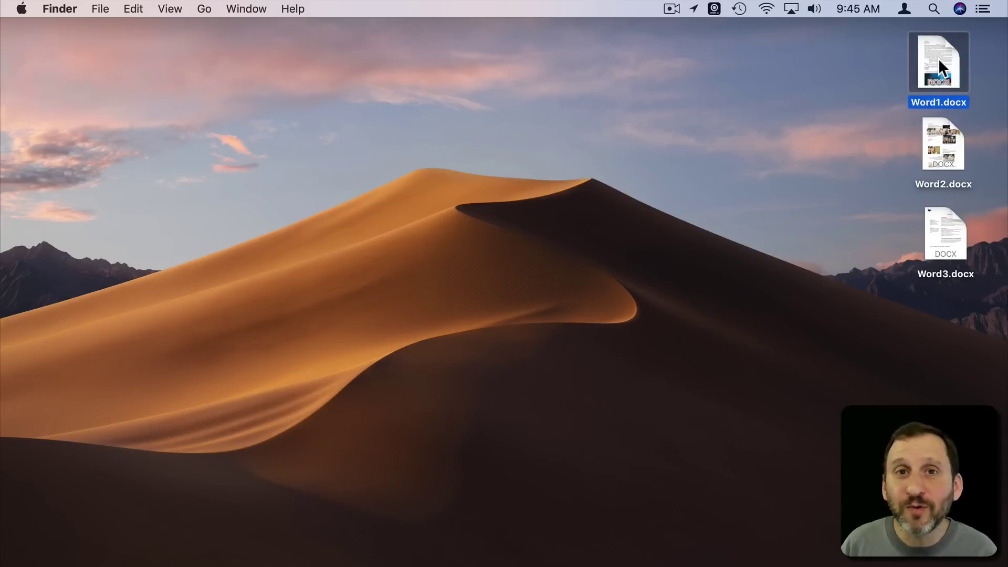
# Open Word1.docx in Preview through Open With and scroll through its two pages
pyautogui.rightClick(937, 58)
pyautogui.moveTo(883, 80)
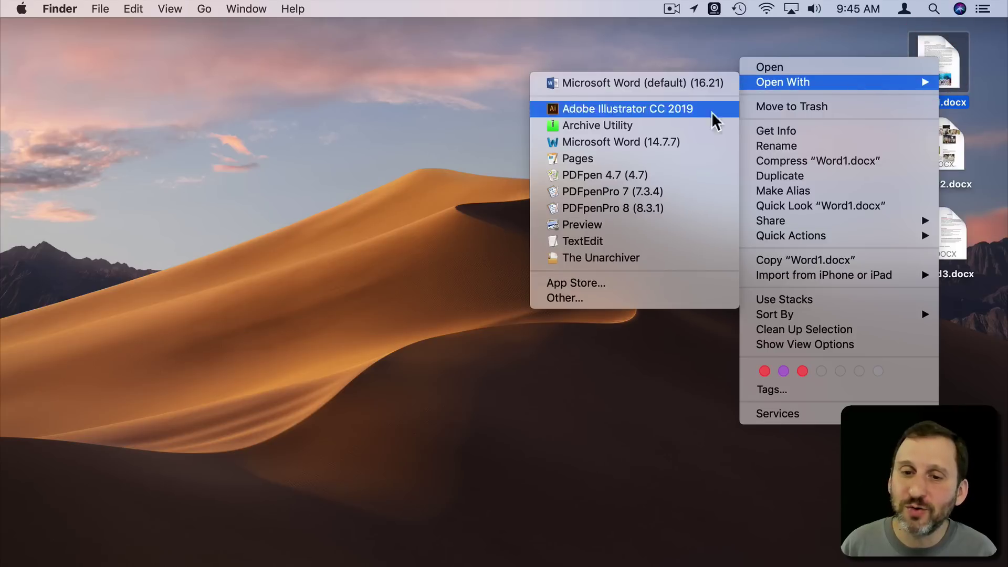
pyautogui.click(628, 221)
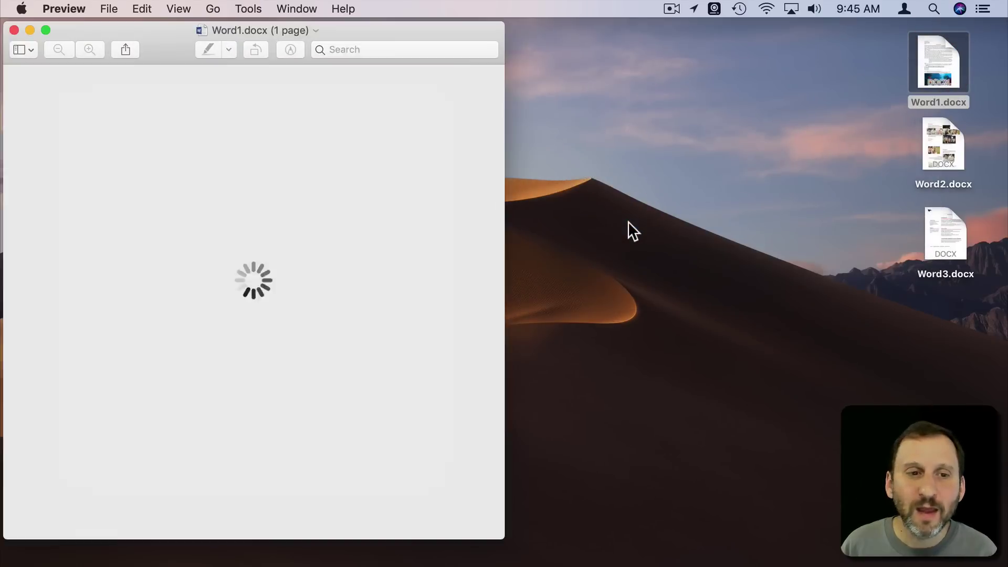
pyautogui.scroll(-10, 274, 310)
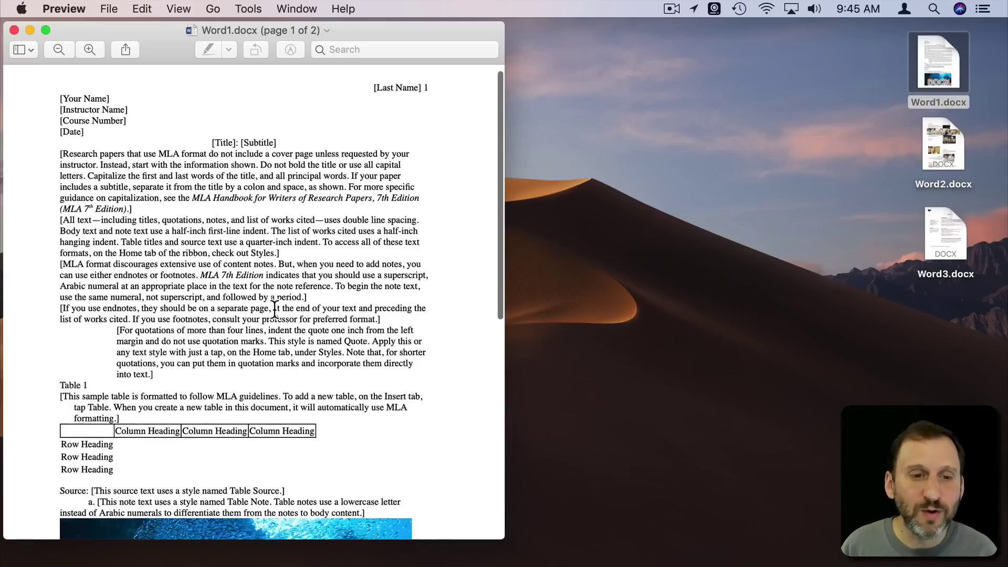
pyautogui.scroll(-3, 274, 310)
pyautogui.scroll(15, 288, 289)
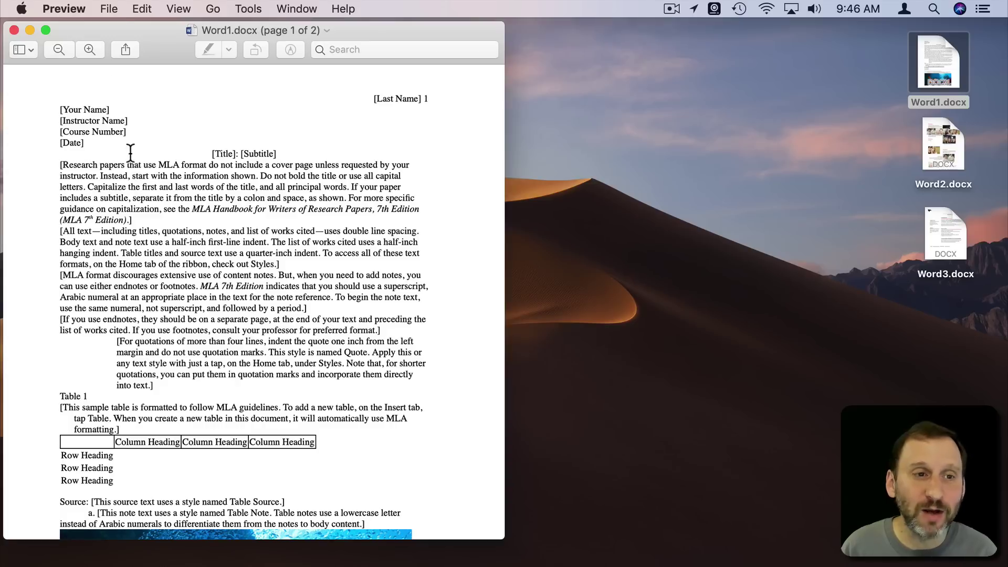
# Check Preview's File menu for Export as PDF, then close the Word1.docx document
pyautogui.click(108, 9)
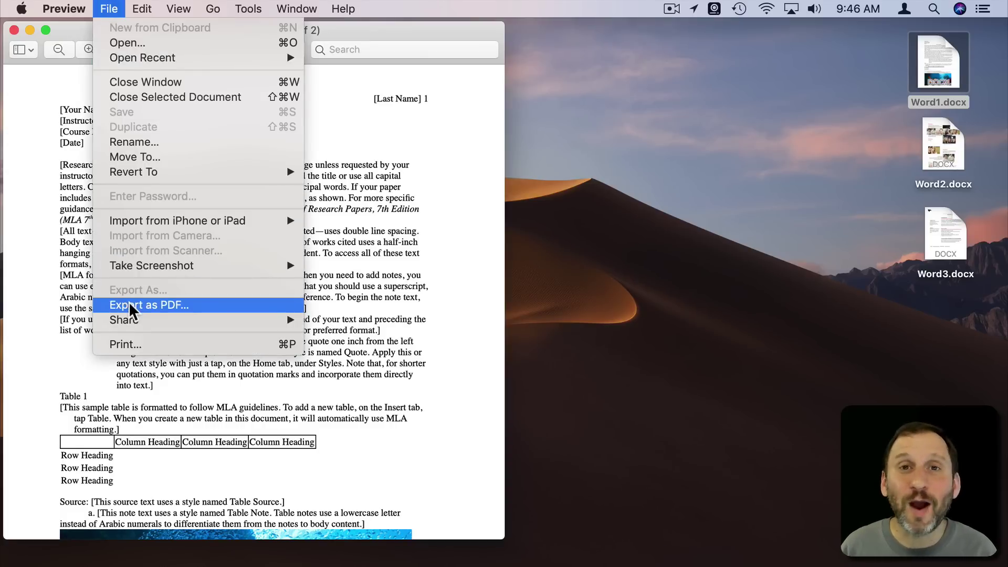
pyautogui.click(203, 305)
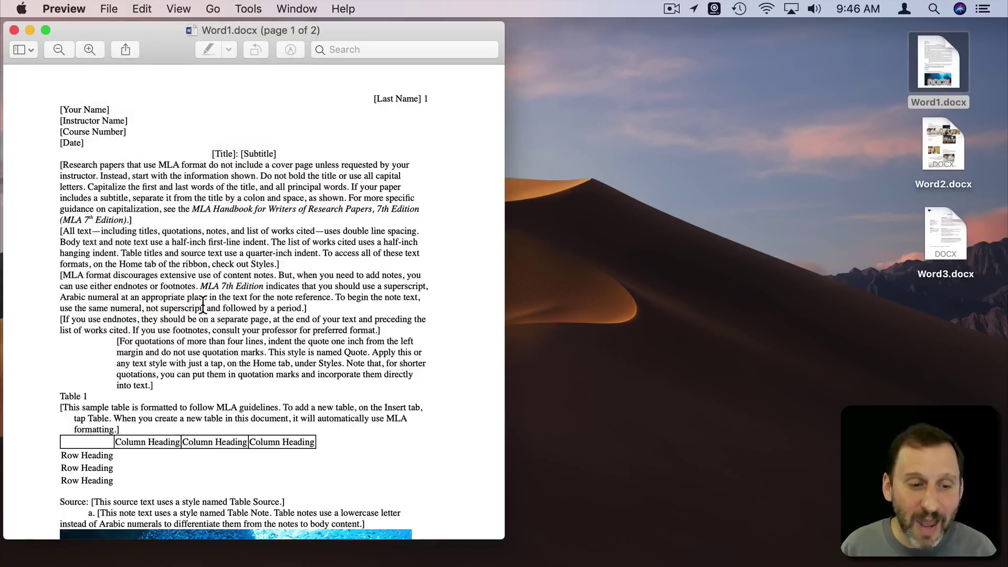
pyautogui.click(13, 30)
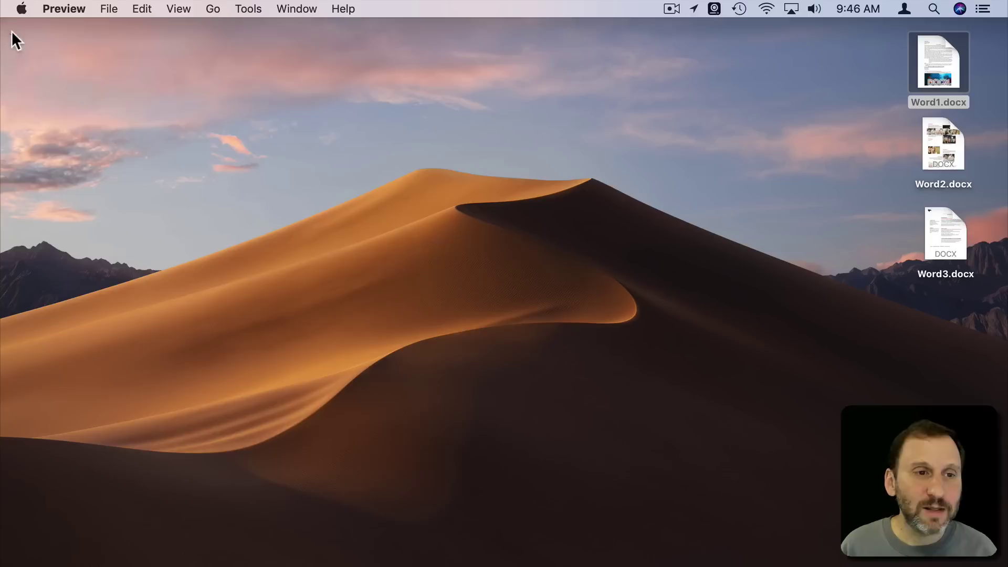
pyautogui.rightClick(929, 59)
pyautogui.moveTo(846, 84)
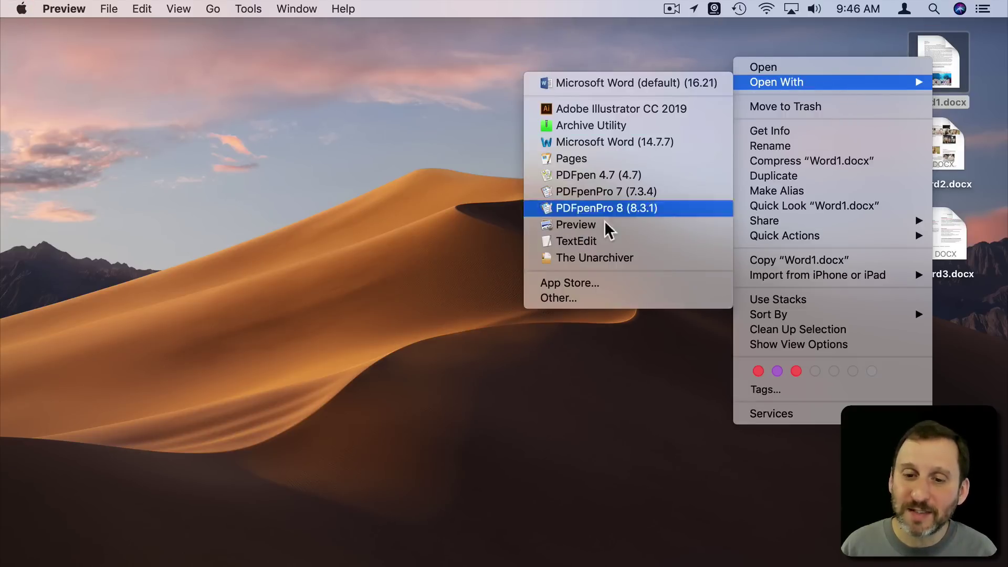
pyautogui.click(597, 241)
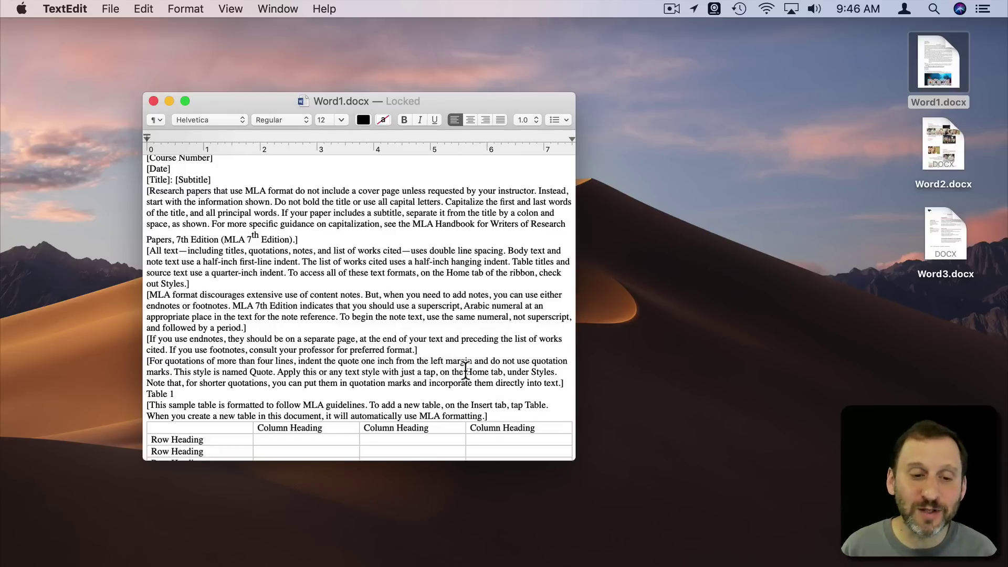
pyautogui.scroll(-10, 440, 382)
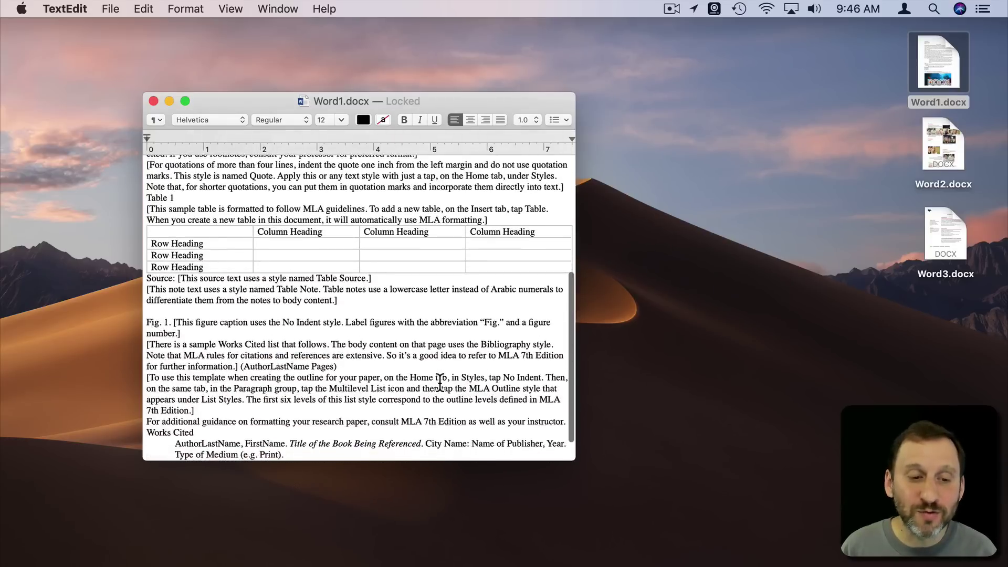
pyautogui.scroll(10, 440, 382)
pyautogui.scroll(-10, 440, 382)
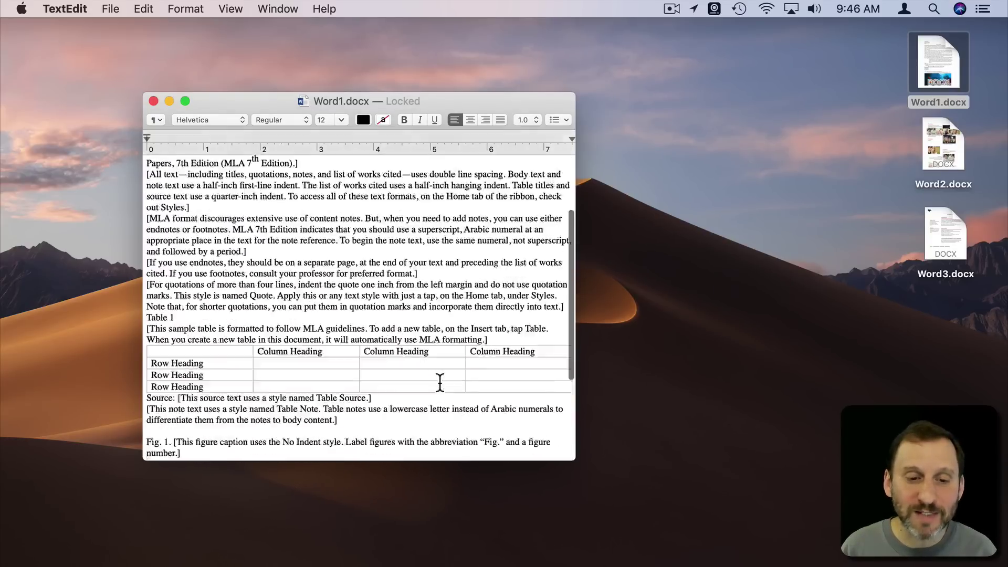
pyautogui.scroll(10, 440, 382)
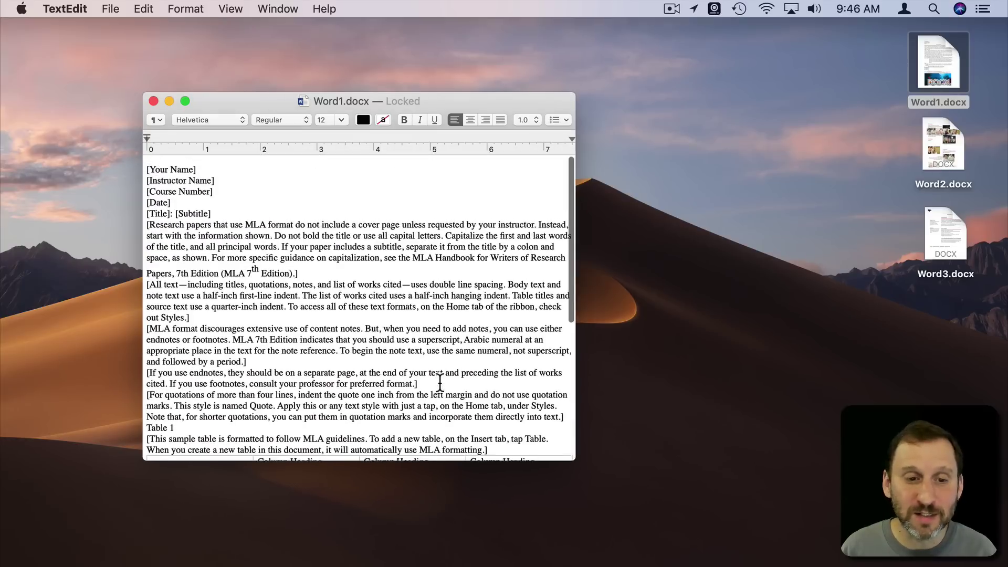
pyautogui.moveTo(193, 222); pyautogui.dragTo(350, 249)
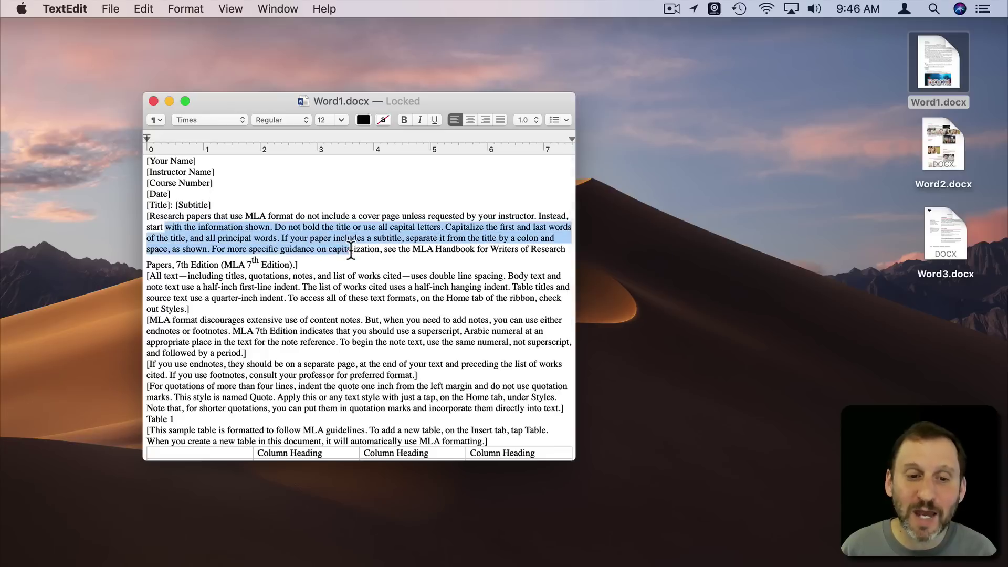
pyautogui.click(351, 249)
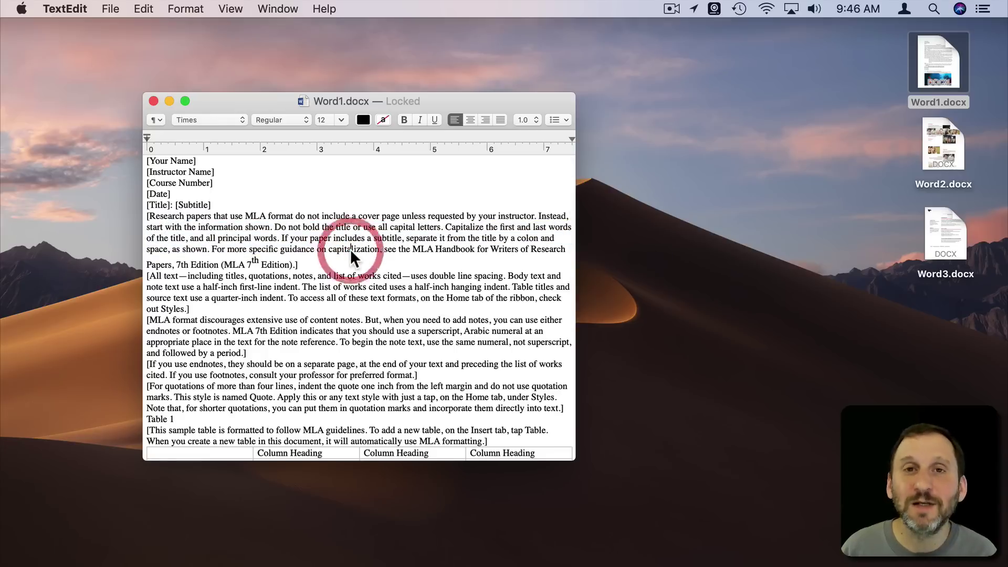
pyautogui.click(246, 304)
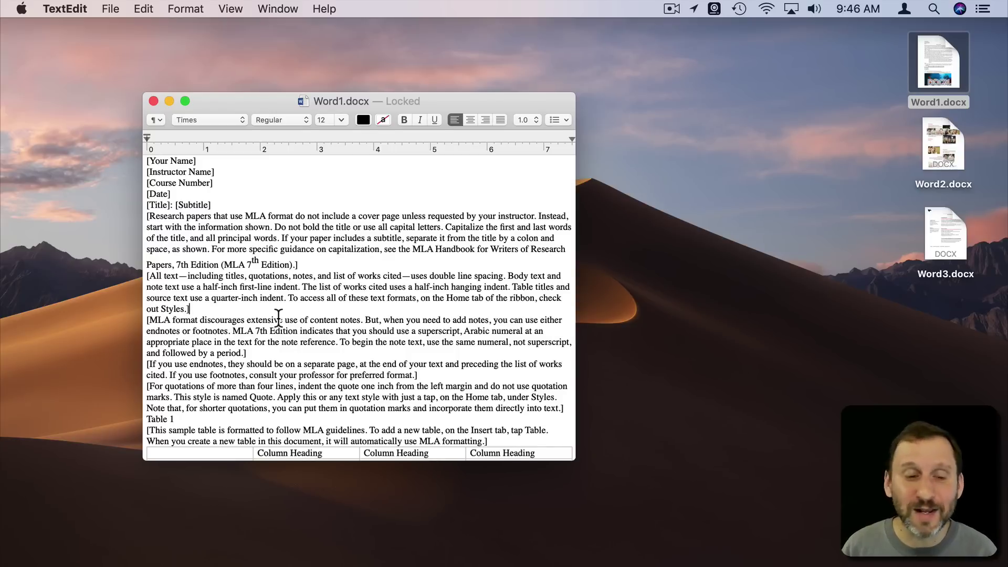
pyautogui.click(153, 101)
# Open Word1.docx in Pages via Open With, dismiss the form-component warnings, and scroll through the pages
pyautogui.rightClick(928, 52)
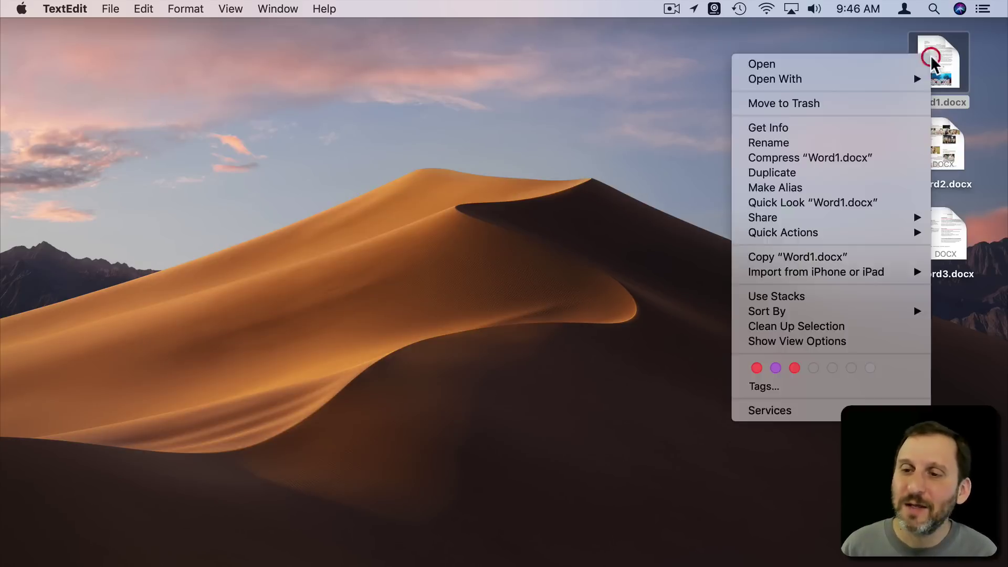
pyautogui.moveTo(875, 77)
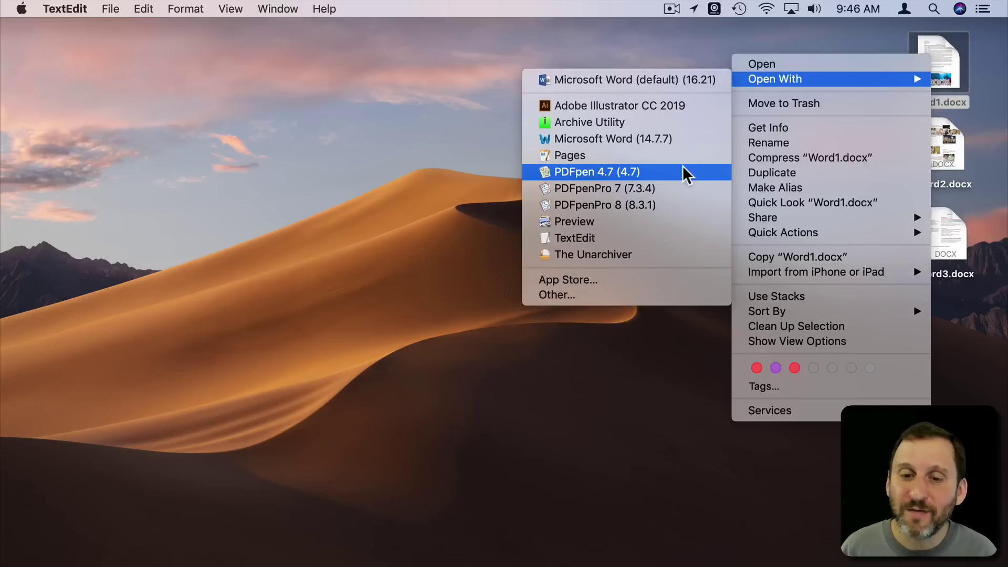
pyautogui.click(613, 159)
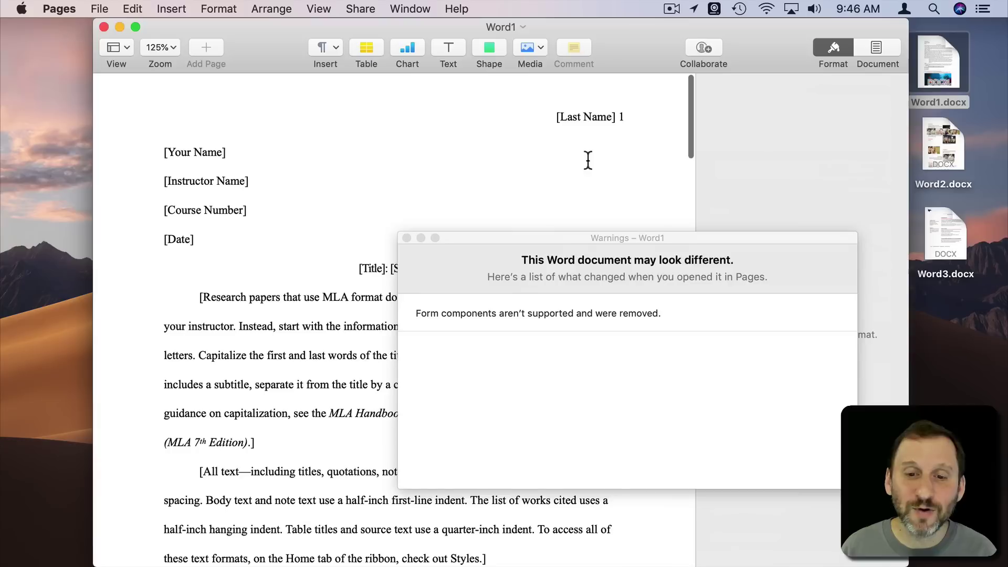
pyautogui.click(407, 237)
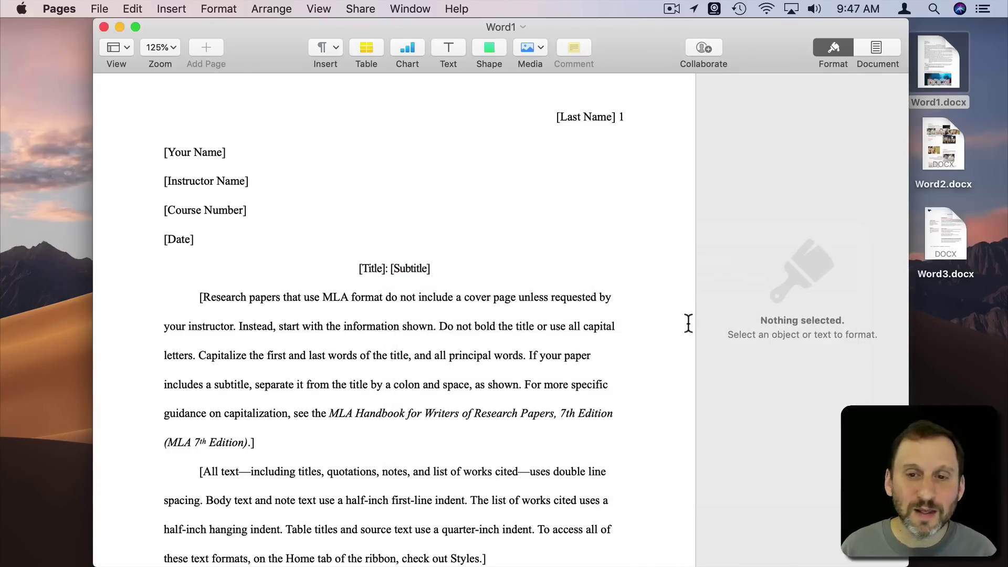
pyautogui.scroll(-20, 325, 262)
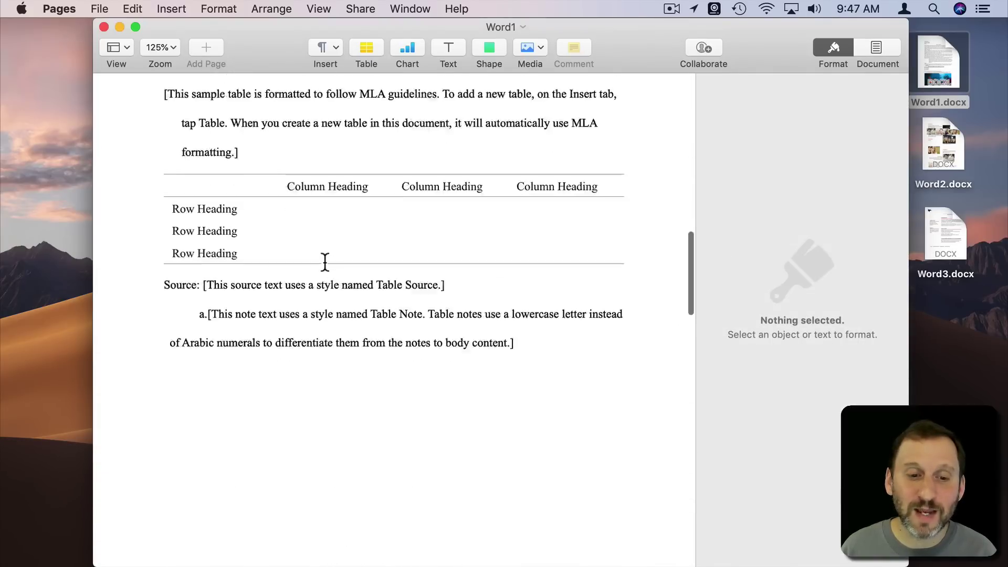
pyautogui.scroll(-20, 325, 261)
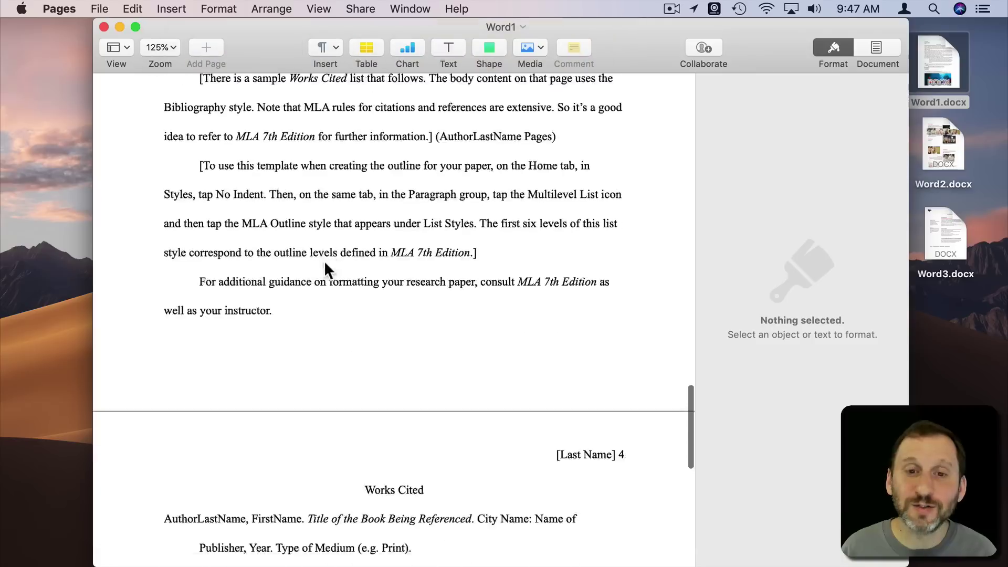
pyautogui.scroll(-10, 325, 262)
pyautogui.scroll(20, 325, 263)
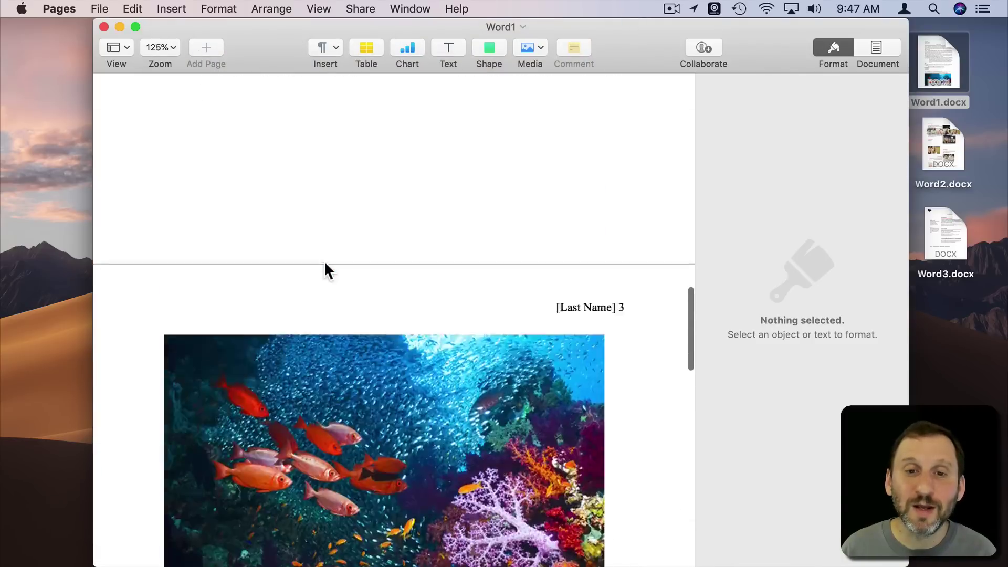
pyautogui.scroll(20, 325, 263)
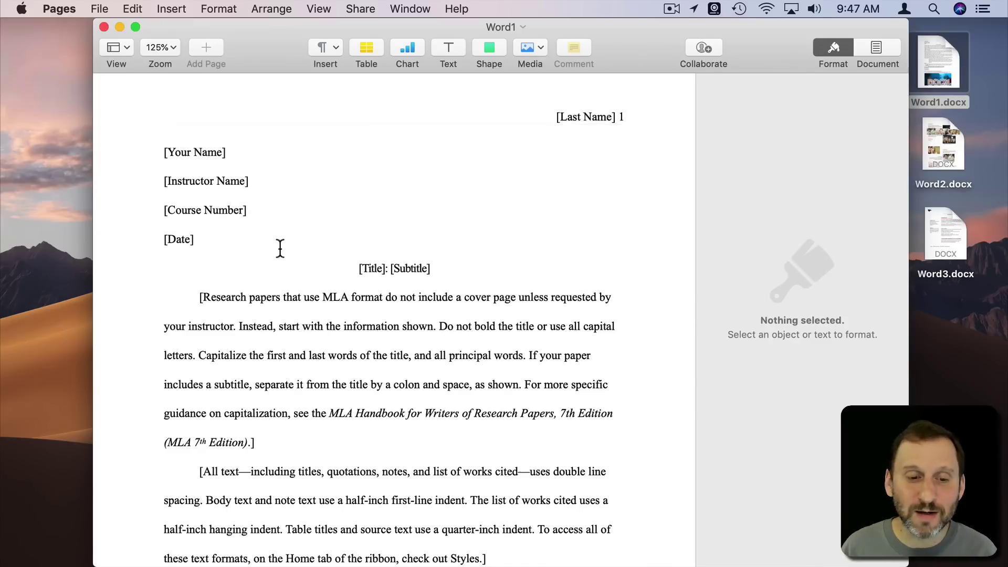
pyautogui.scroll(-15, 280, 248)
pyautogui.scroll(20, 308, 394)
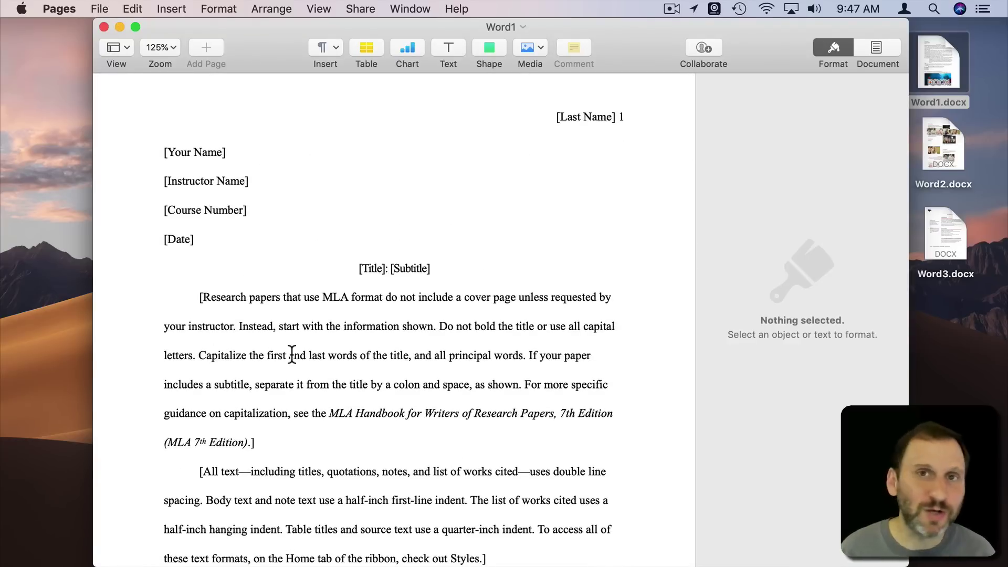
# Start File > Export To > Word for Word1, cancel it, and close Word1 and the Untitled document
pyautogui.click(100, 9)
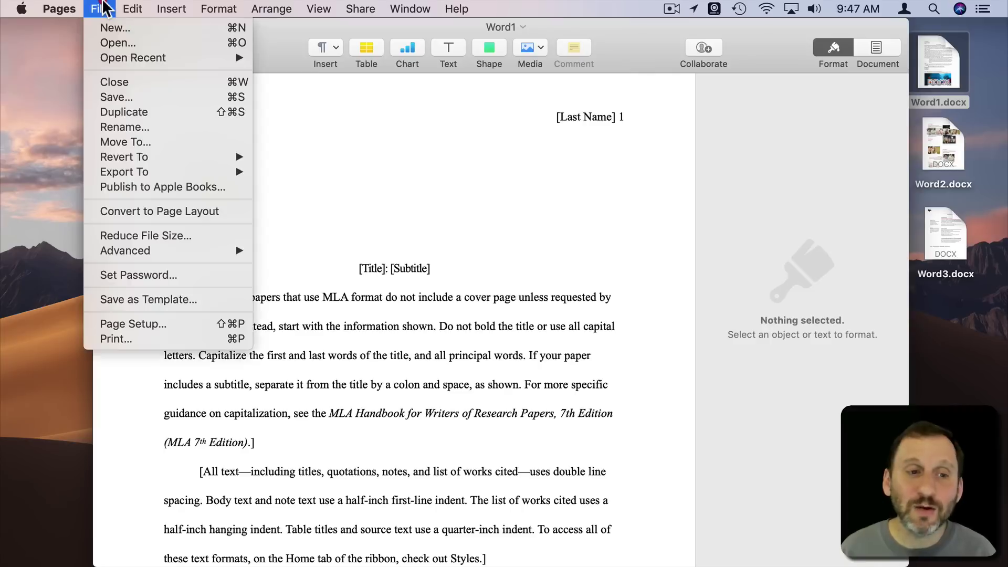
pyautogui.moveTo(139, 178)
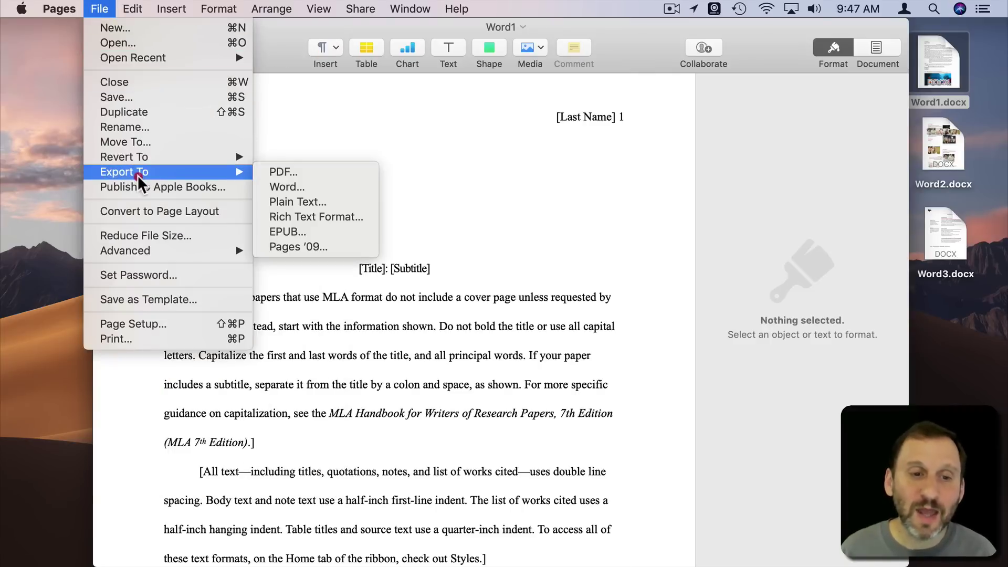
pyautogui.click(294, 187)
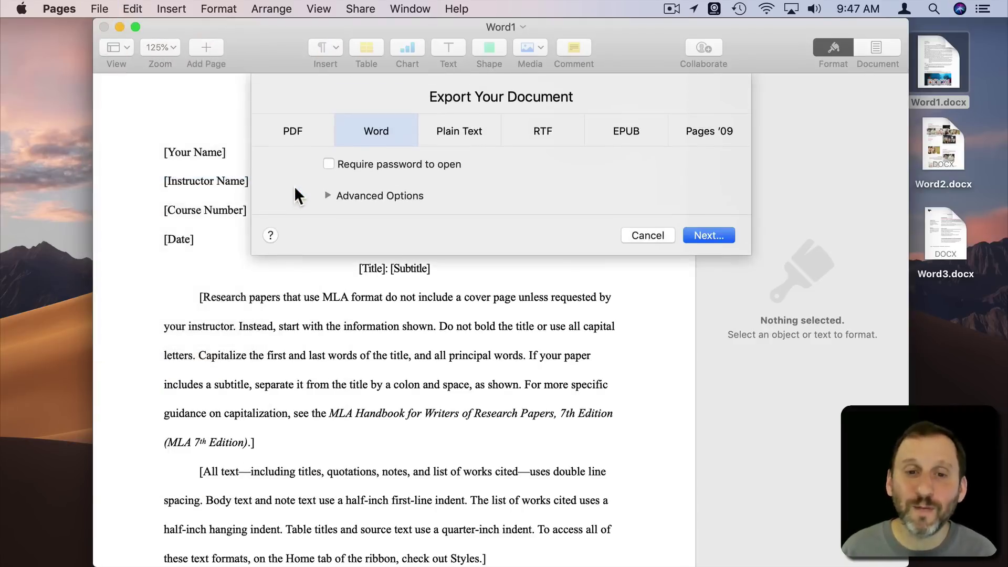
pyautogui.click(641, 235)
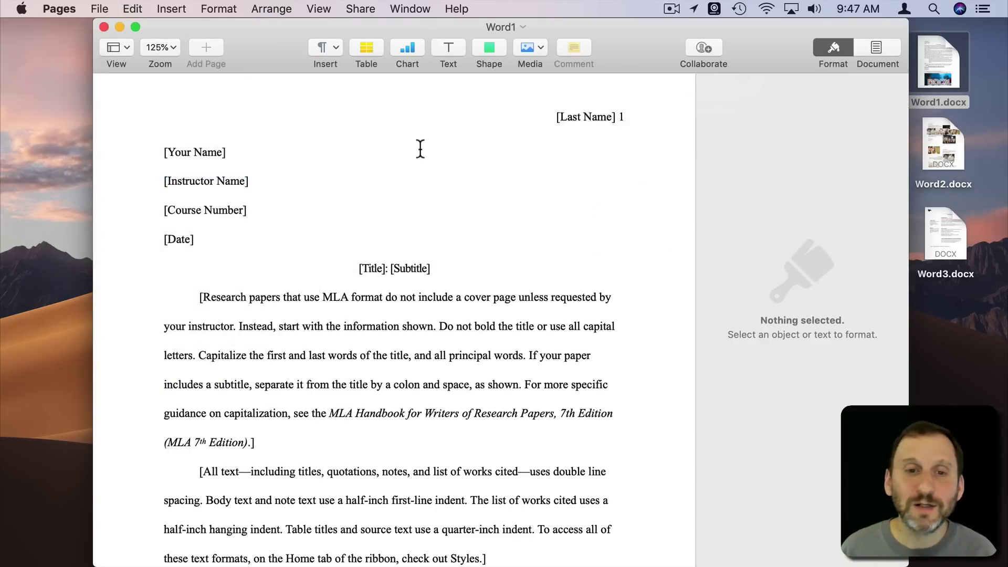
pyautogui.click(420, 149)
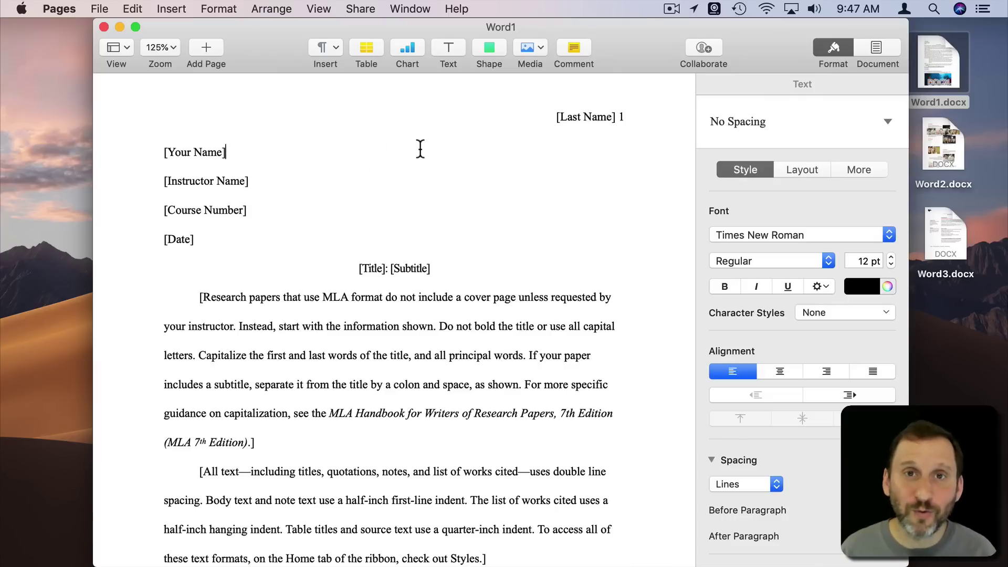
pyautogui.press('super+w')
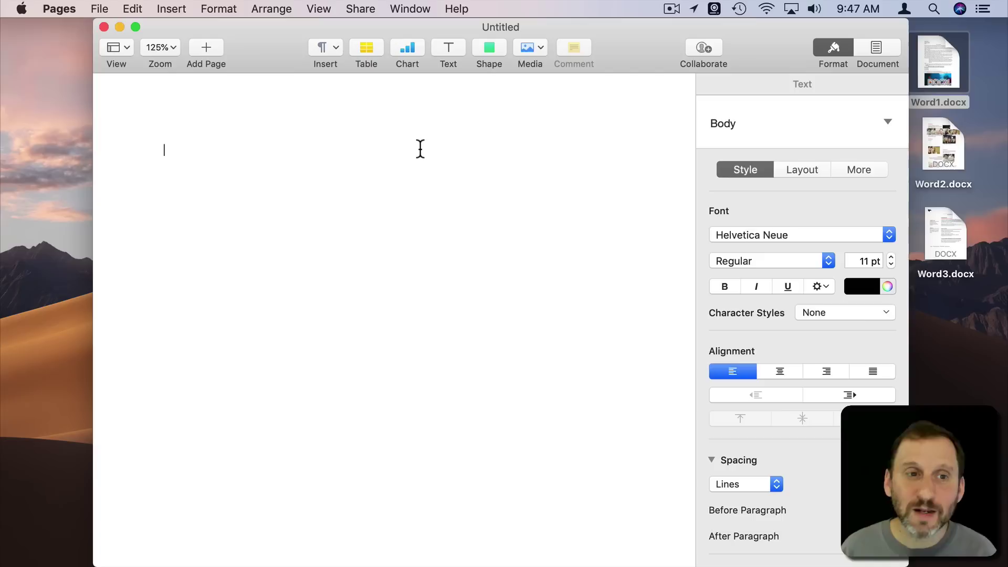
pyautogui.press('super+w')
# Open the Family Update newsletter Word2.docx in Word and scroll through its two pages and back
pyautogui.click(795, 134)
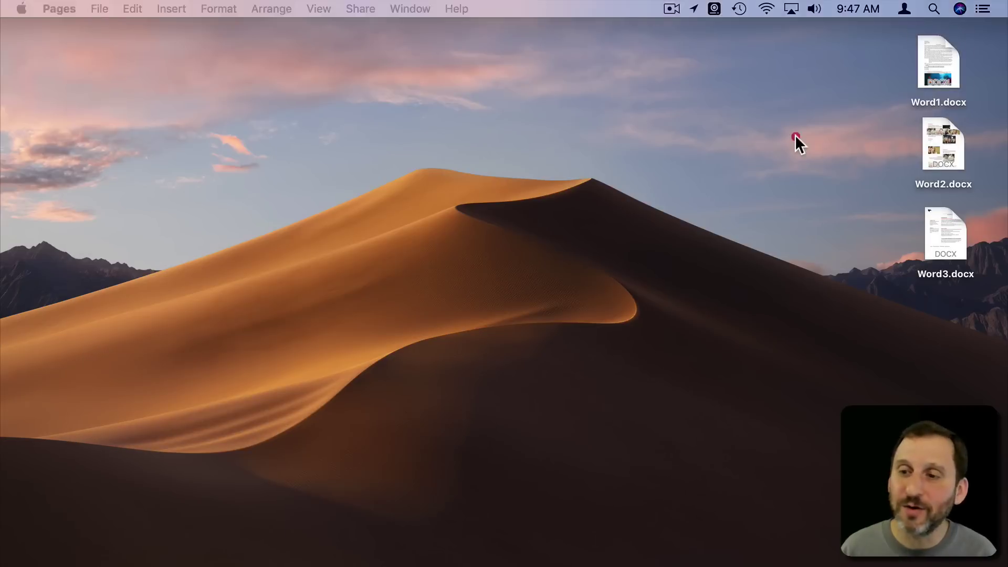
pyautogui.rightClick(938, 141)
pyautogui.click(872, 114)
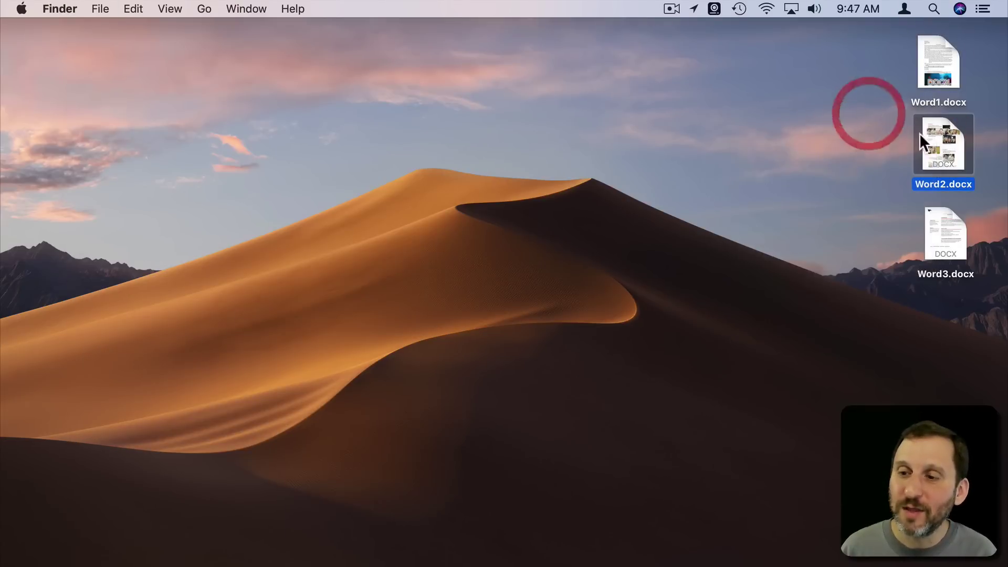
pyautogui.doubleClick(938, 138)
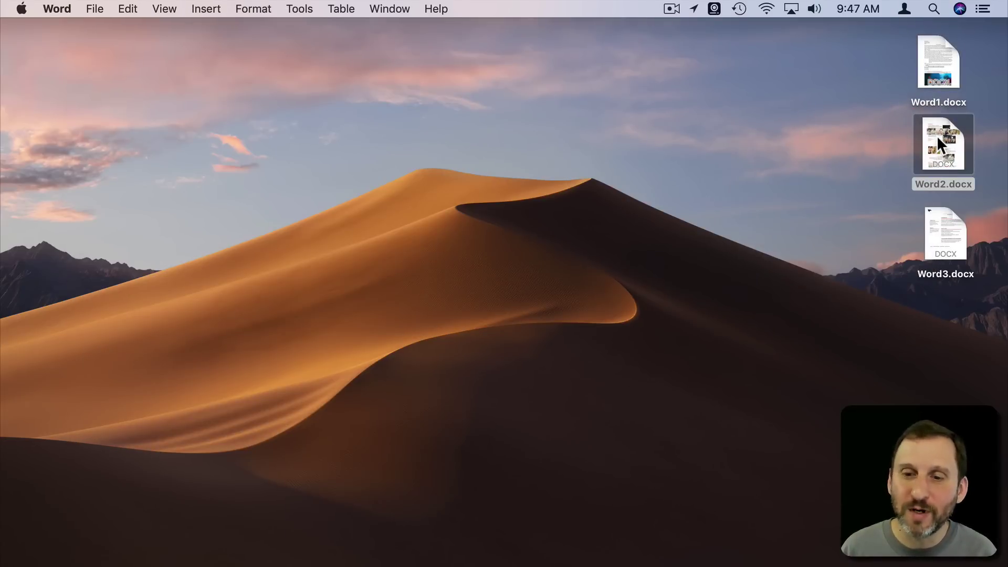
pyautogui.scroll(-1, 487, 377)
pyautogui.scroll(-15, 486, 376)
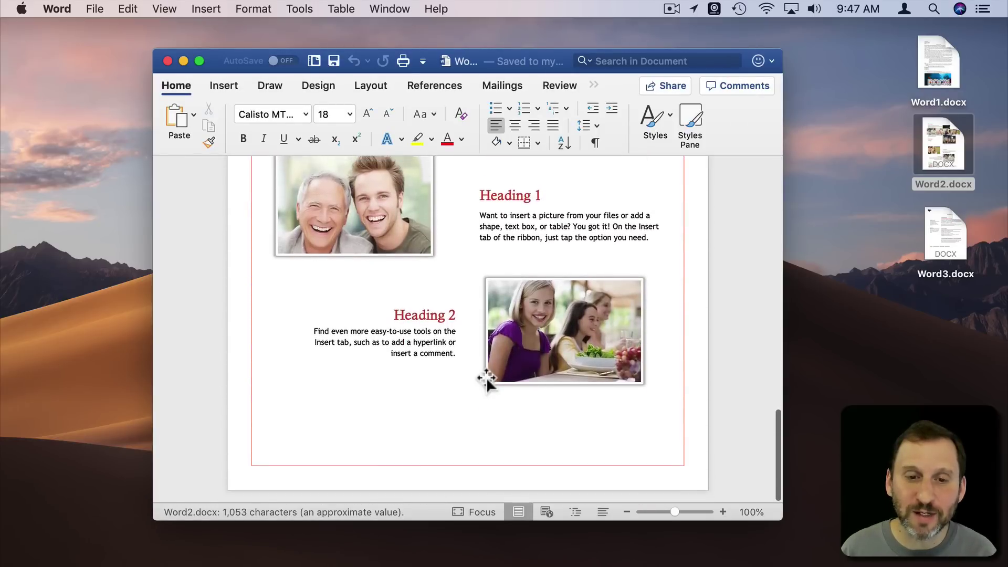
pyautogui.scroll(15, 486, 377)
pyautogui.click(861, 162)
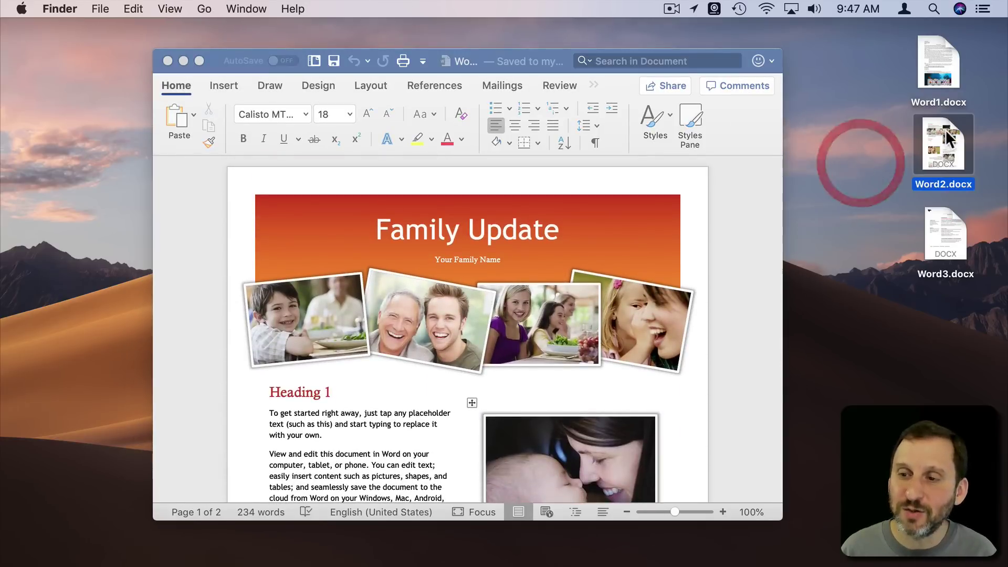
pyautogui.click(944, 128)
pyautogui.press('space')
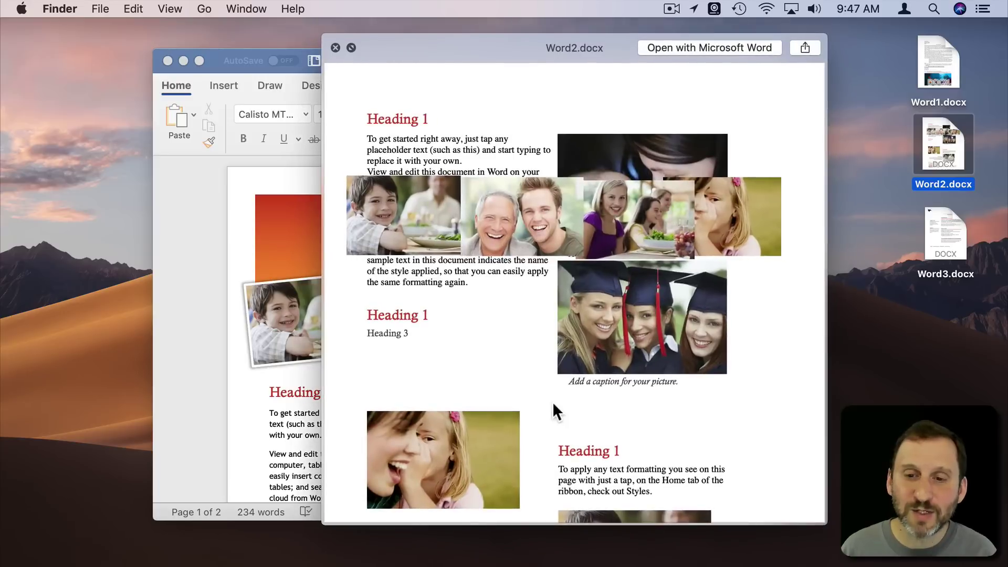
pyautogui.scroll(-7, 553, 412)
pyautogui.scroll(6, 553, 399)
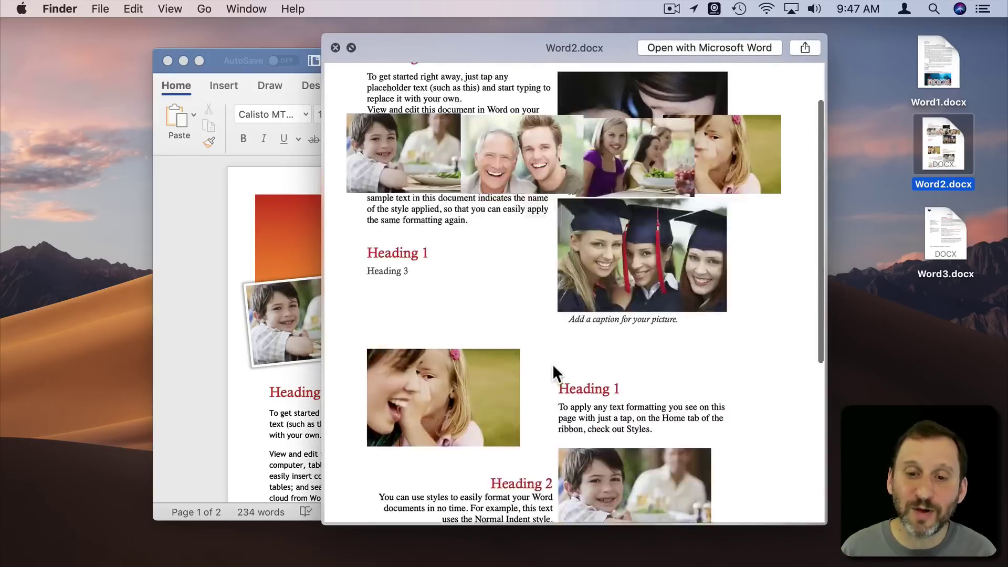
pyautogui.scroll(-7, 552, 363)
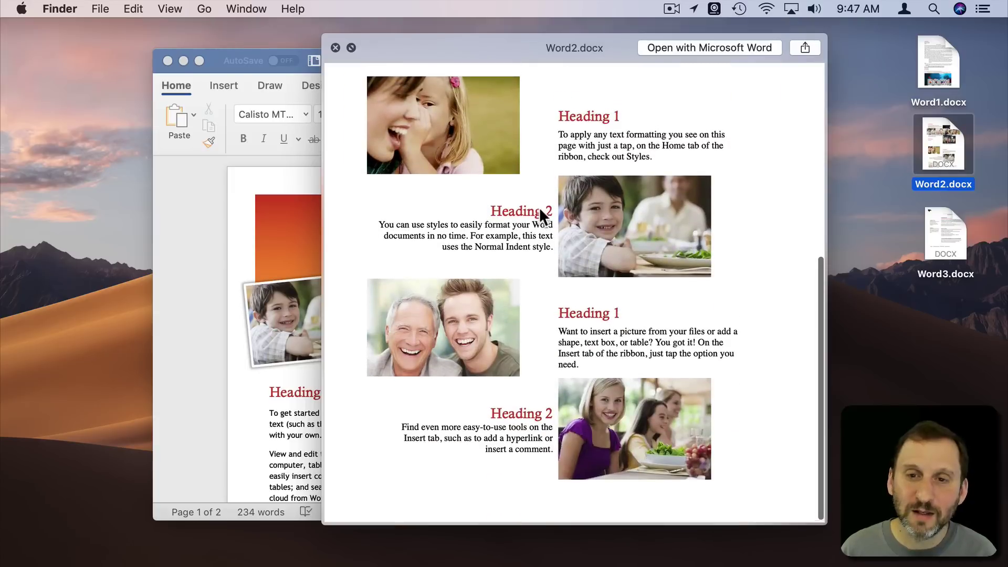
pyautogui.scroll(8, 540, 206)
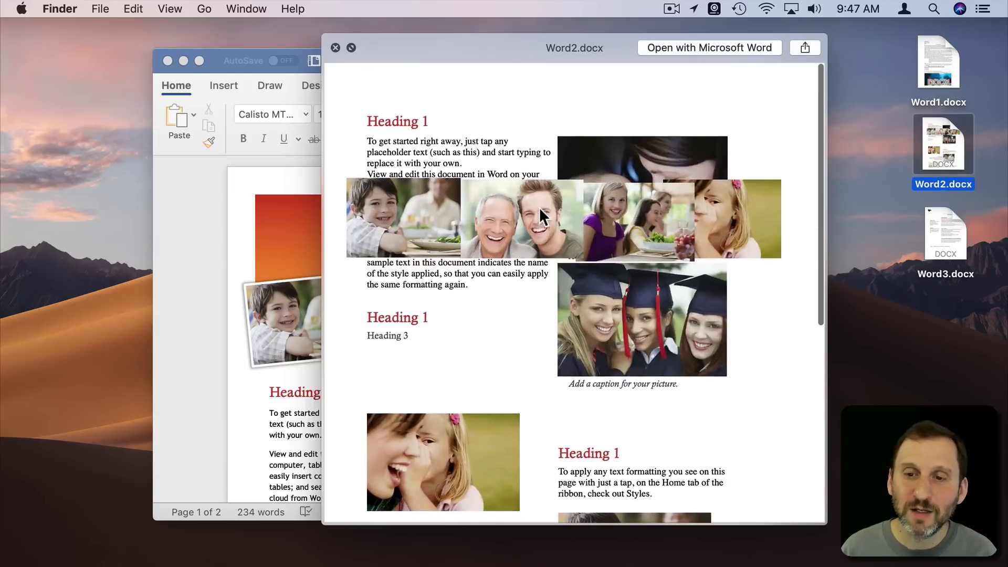
# Close the Word2.docx preview and open Word2.docx in TextEdit, scrolling through its tables
pyautogui.click(334, 47)
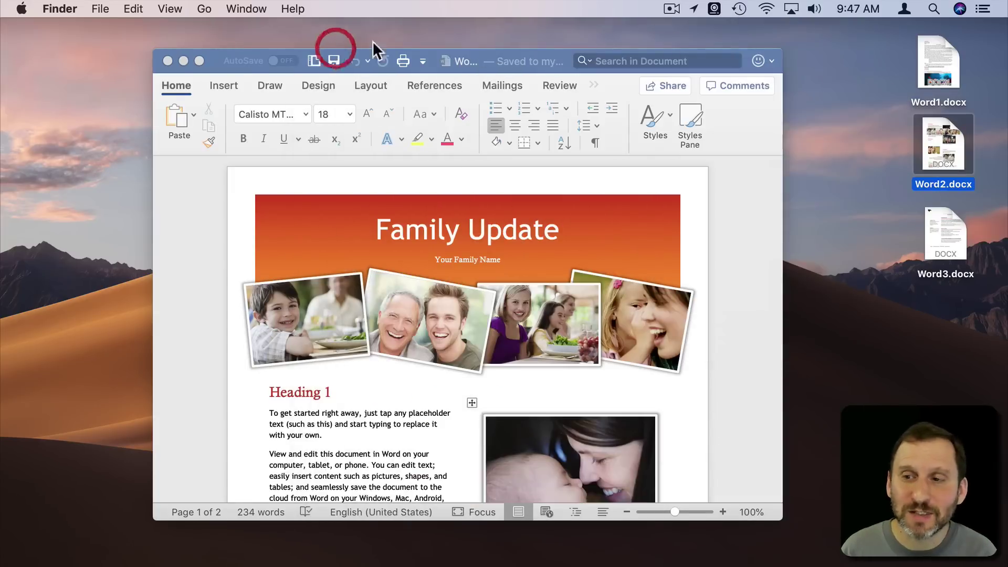
pyautogui.rightClick(939, 143)
pyautogui.moveTo(840, 165)
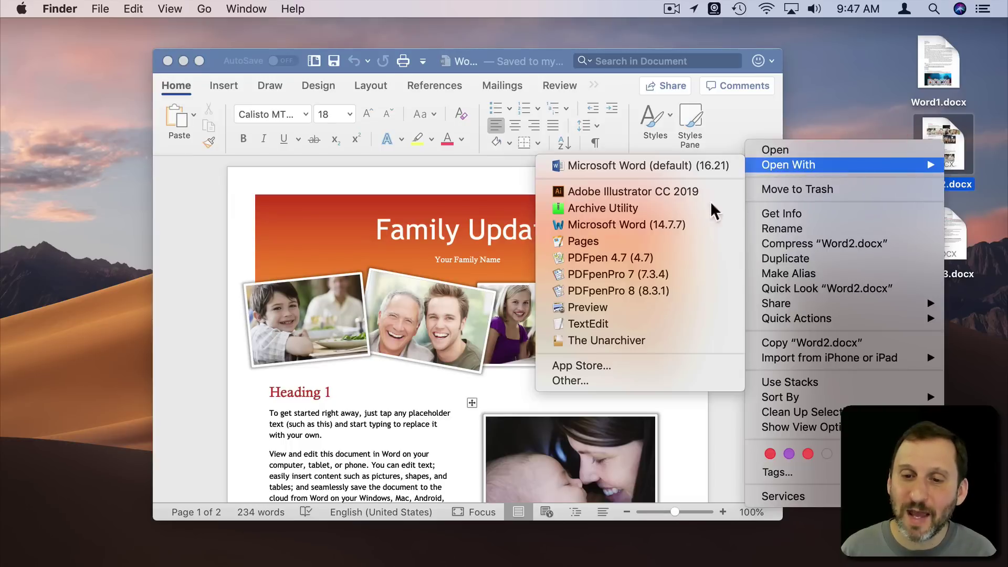
pyautogui.click(605, 323)
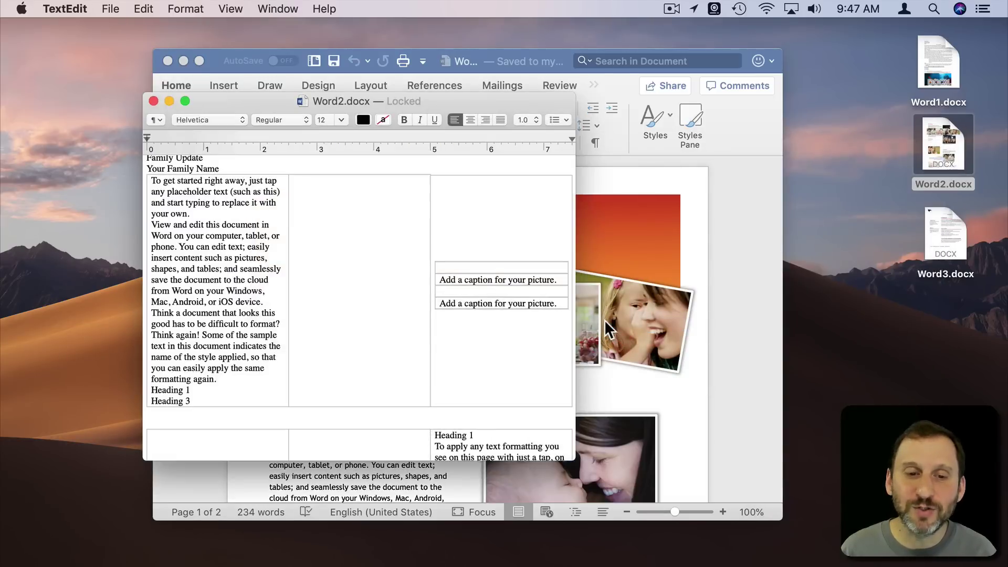
pyautogui.scroll(-10, 217, 213)
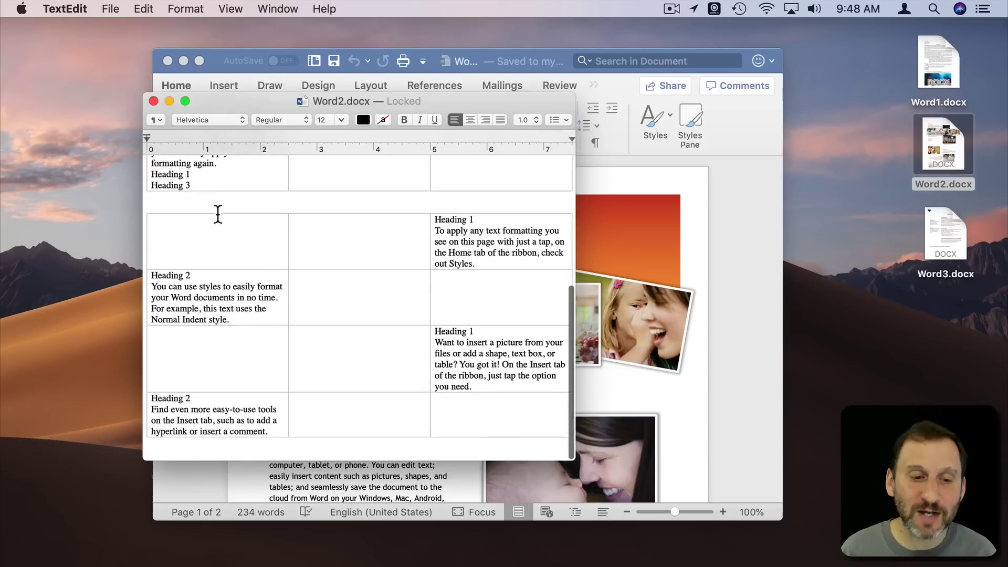
pyautogui.scroll(10, 218, 213)
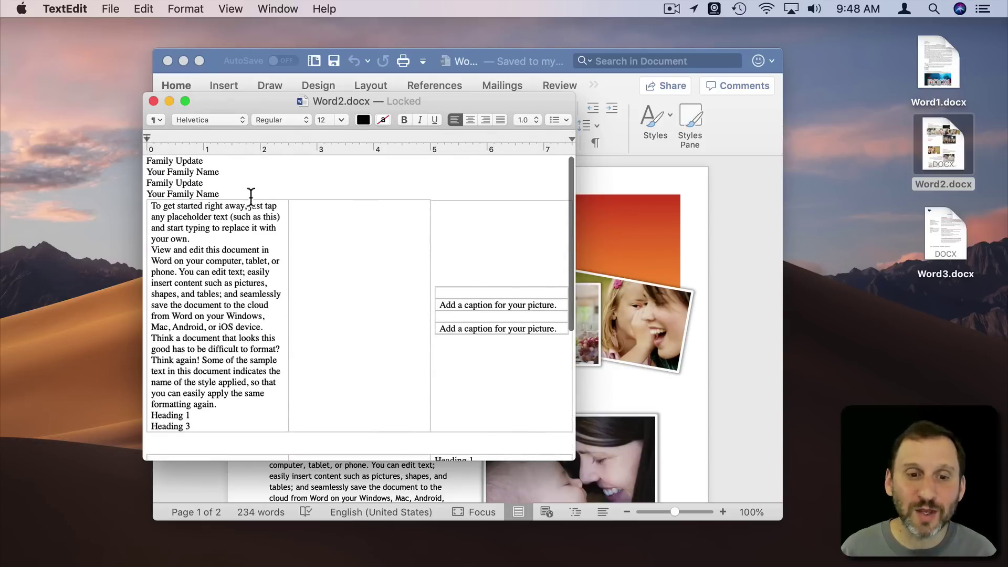
pyautogui.scroll(-10, 248, 278)
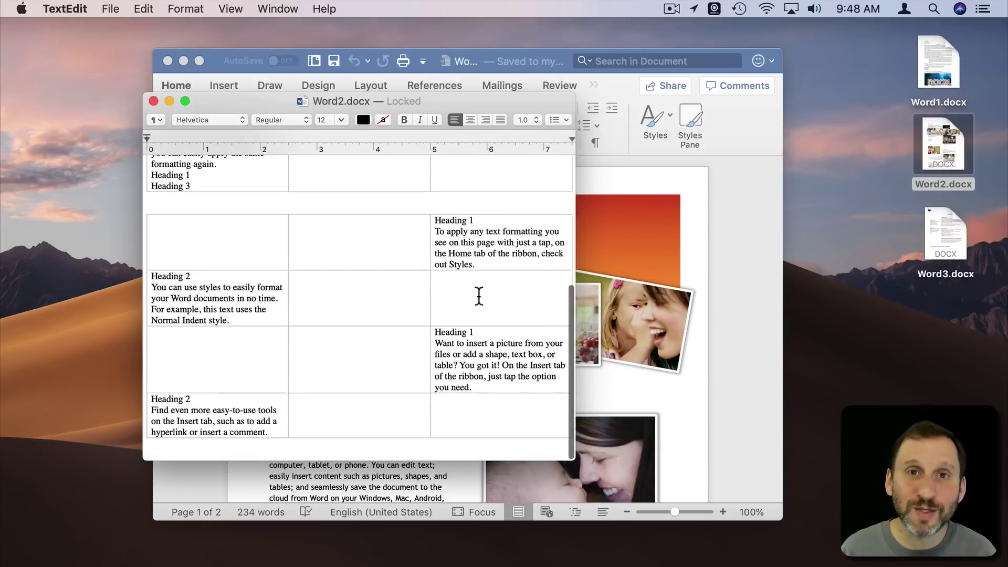
pyautogui.scroll(10, 236, 307)
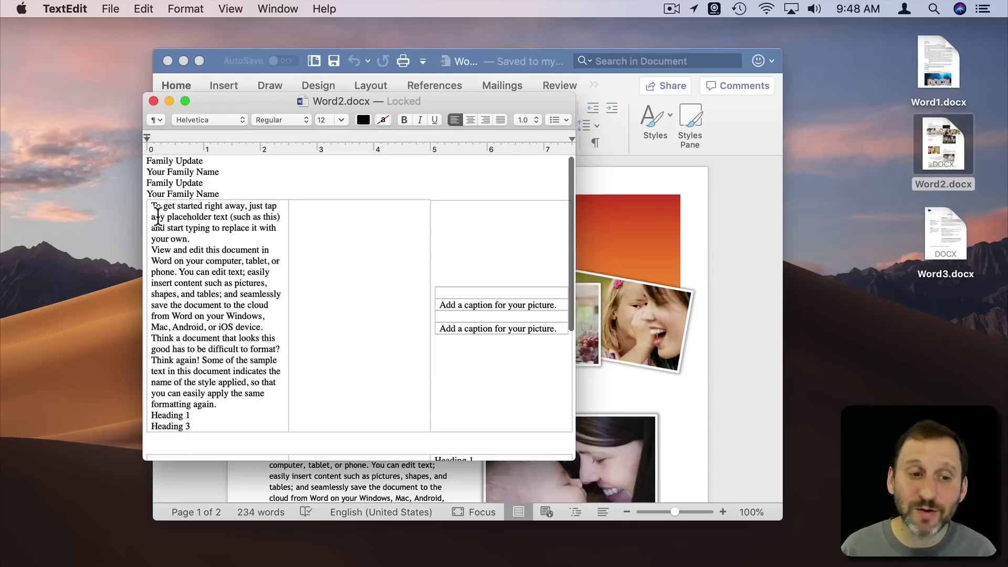
# Select the first table cell's paragraph, close the TextEdit window, and bring up Word2.docx's context menu
pyautogui.moveTo(152, 205); pyautogui.dragTo(263, 409)
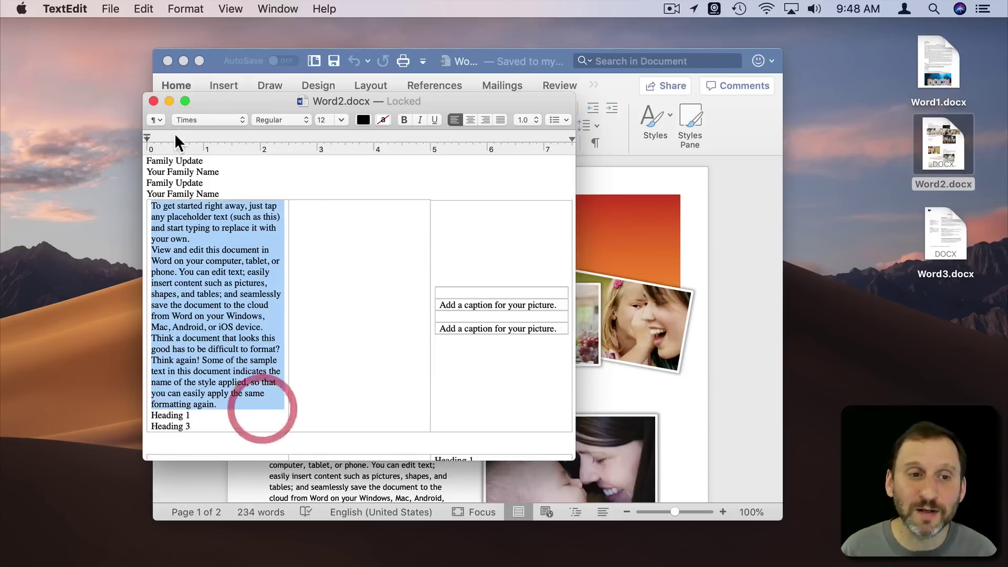
pyautogui.click(153, 101)
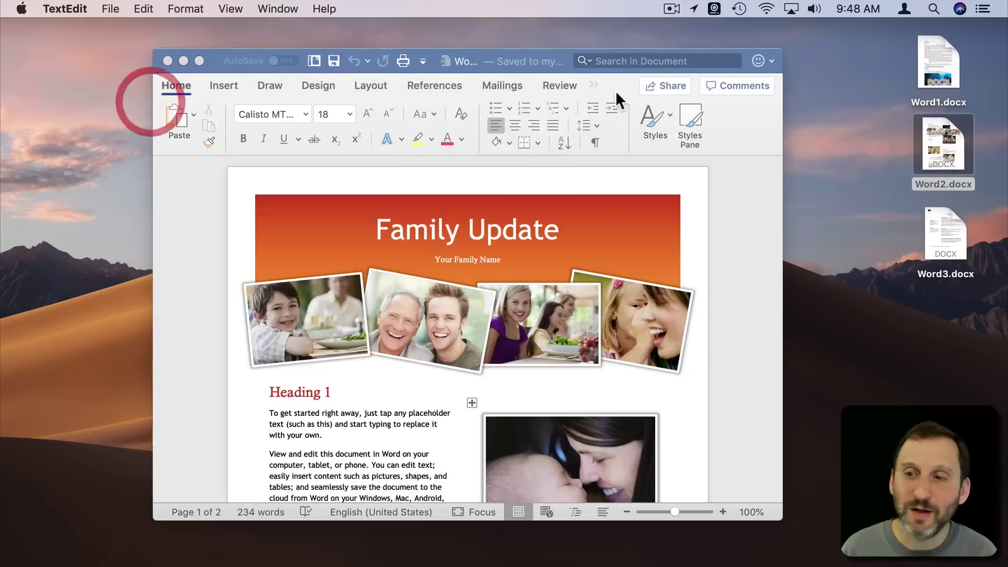
pyautogui.rightClick(939, 150)
# Open Word2.docx in Pages, dismiss the conversion warnings, scroll through the photo layout, and close it
pyautogui.moveTo(861, 164)
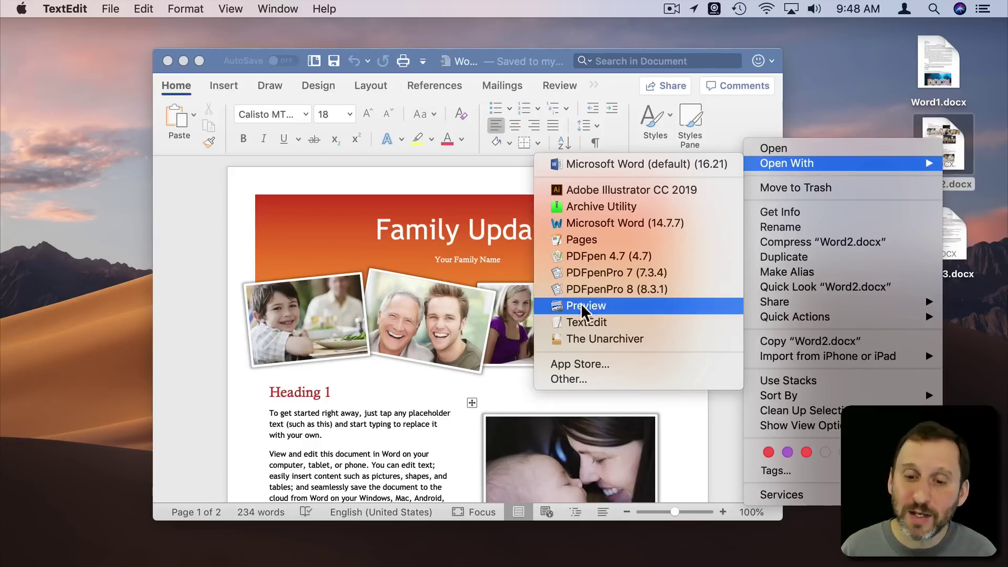
pyautogui.click(594, 238)
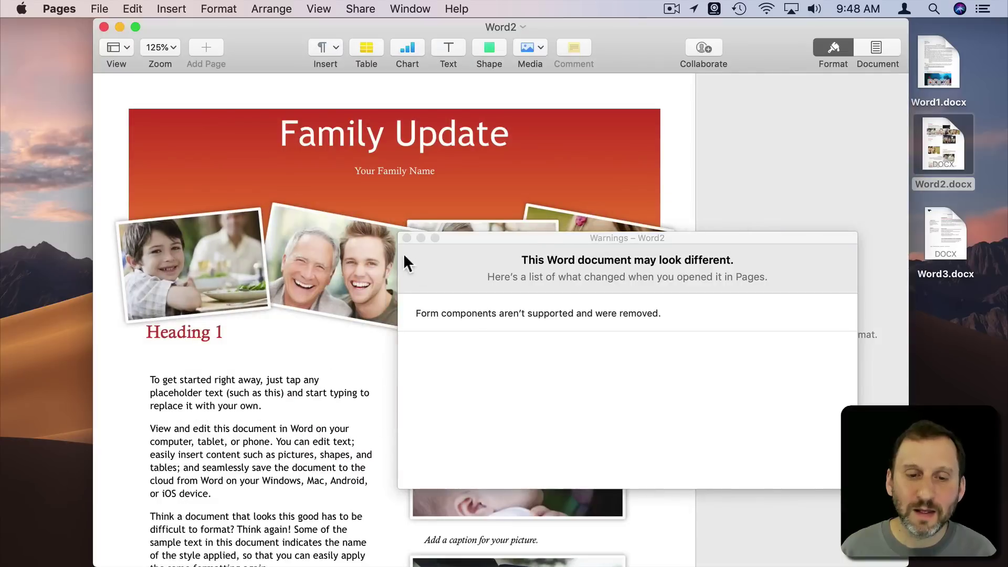
pyautogui.click(406, 237)
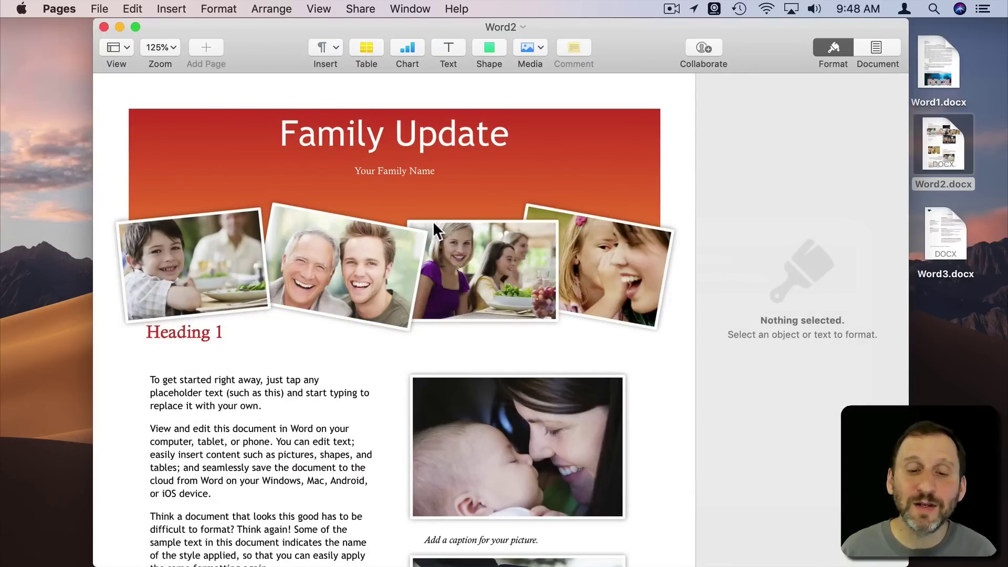
pyautogui.scroll(-15, 446, 274)
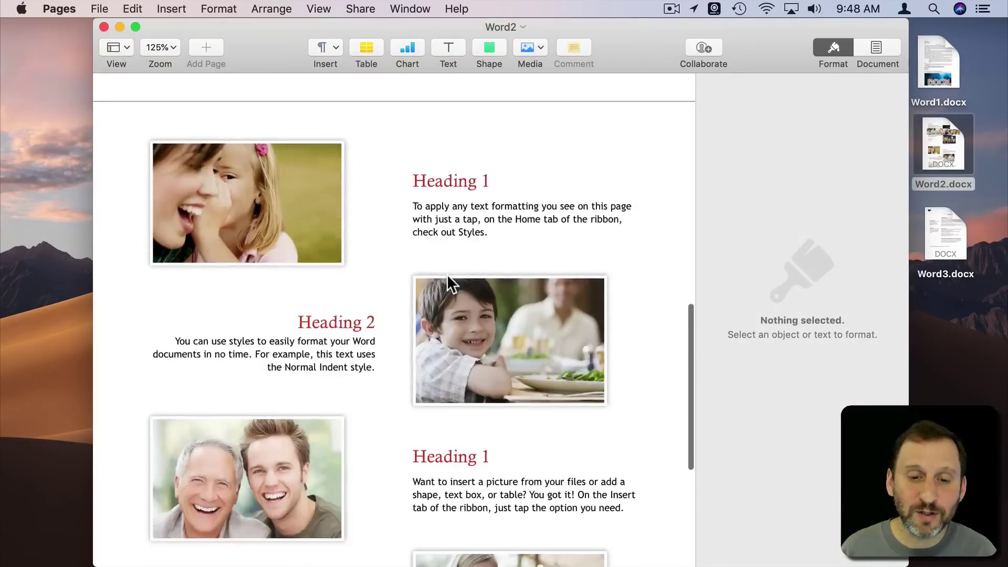
pyautogui.scroll(12, 446, 273)
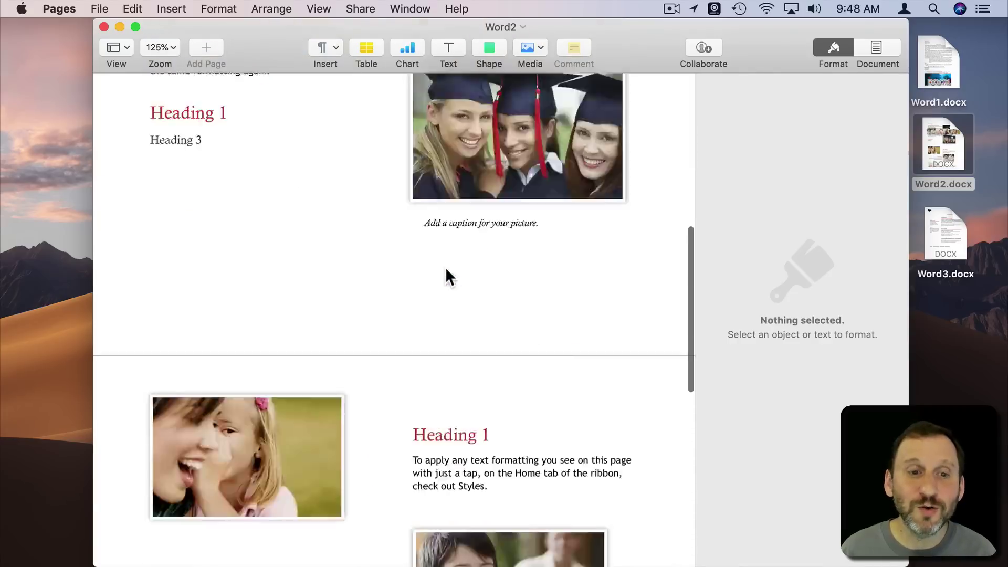
pyautogui.scroll(5, 445, 266)
pyautogui.click(103, 27)
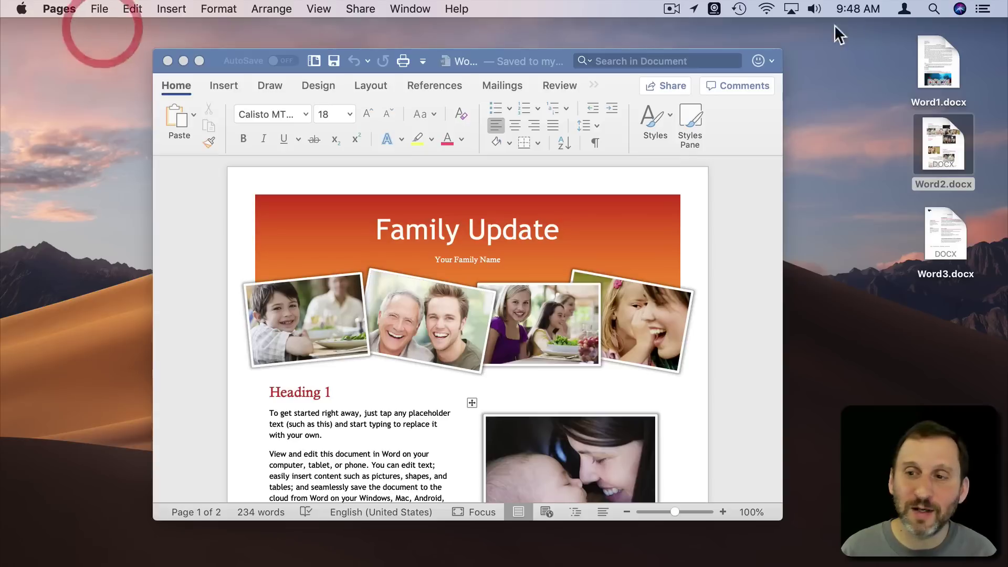
# Close the Word2.docx window in Word and open the Word3.docx resume in Word, scrolling through it
pyautogui.click(877, 159)
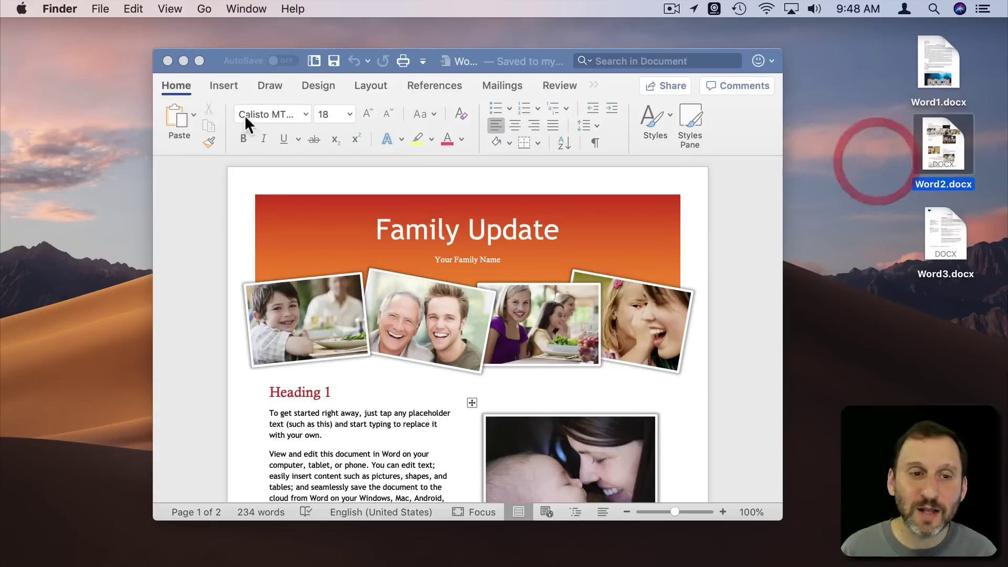
pyautogui.click(167, 61)
pyautogui.doubleClick(938, 234)
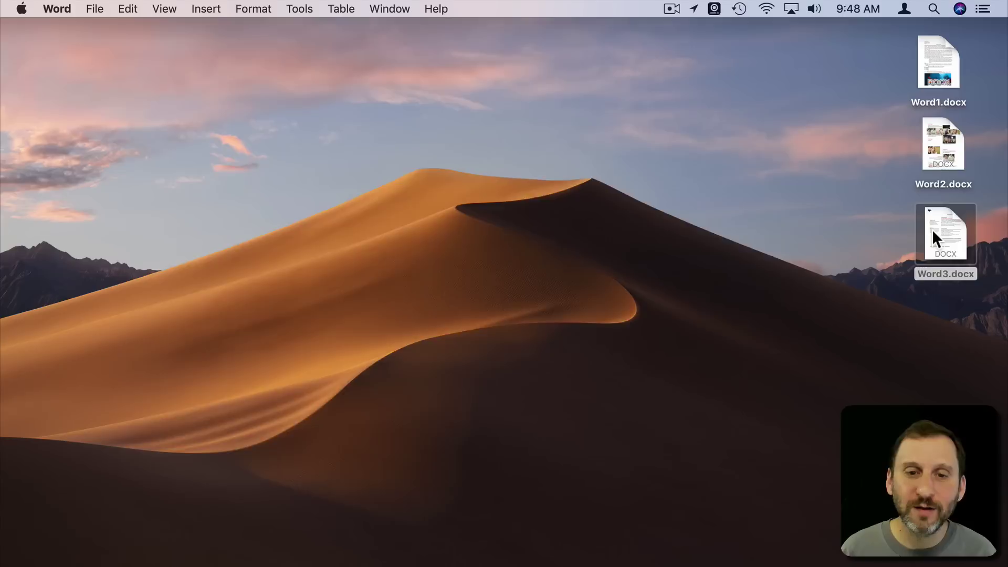
pyautogui.scroll(-10, 580, 346)
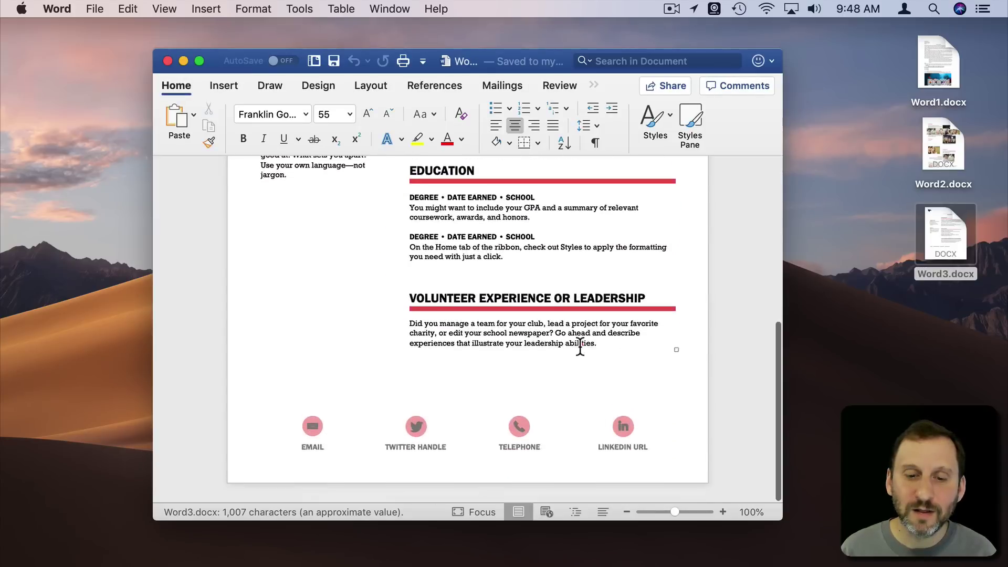
pyautogui.scroll(10, 580, 346)
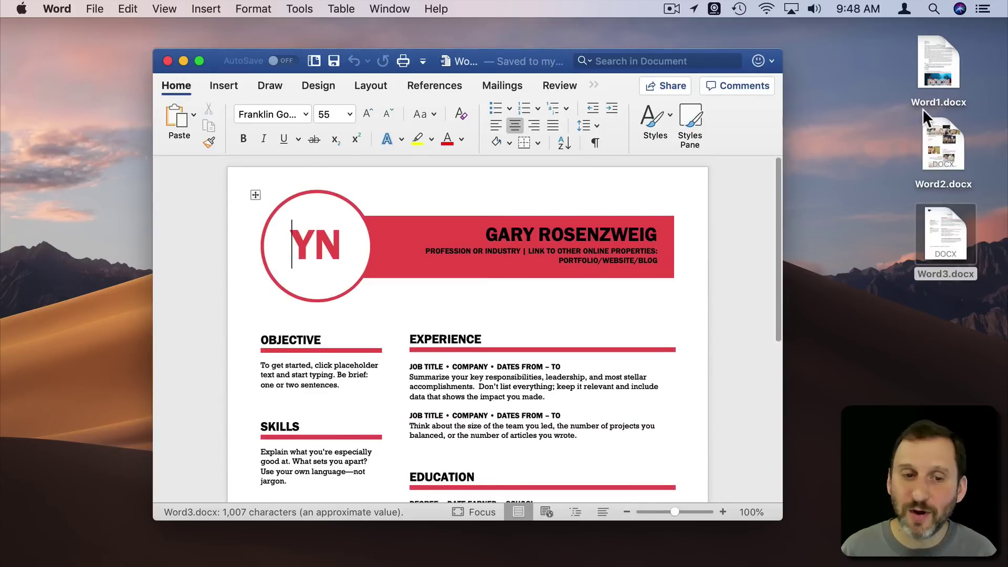
# Preview Word3.docx in Quick Look and close the preview
pyautogui.click(944, 229)
pyautogui.press('space')
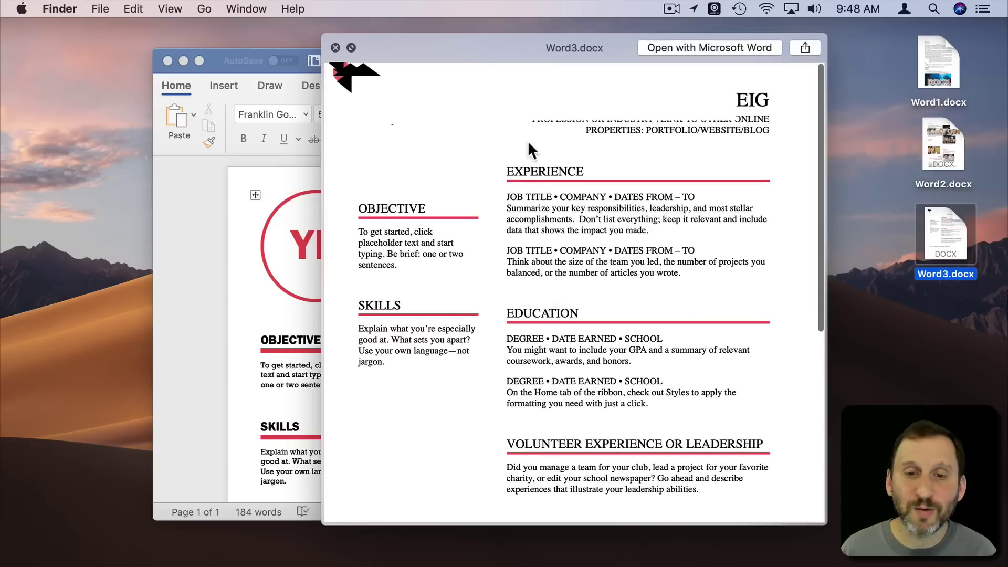
pyautogui.press('space')
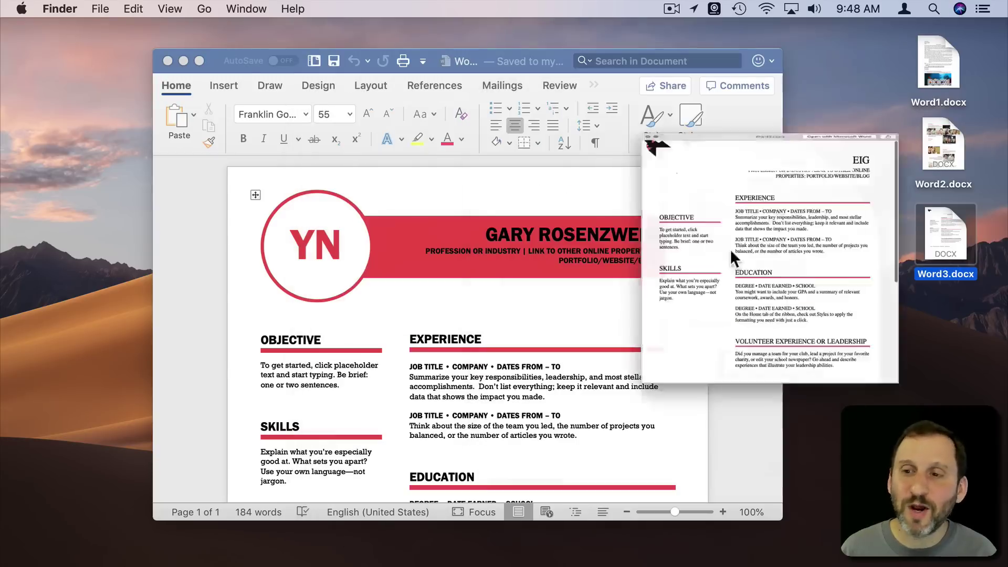
# Open Word3.docx in TextEdit as plain table text, scroll it, and close the window
pyautogui.rightClick(941, 231)
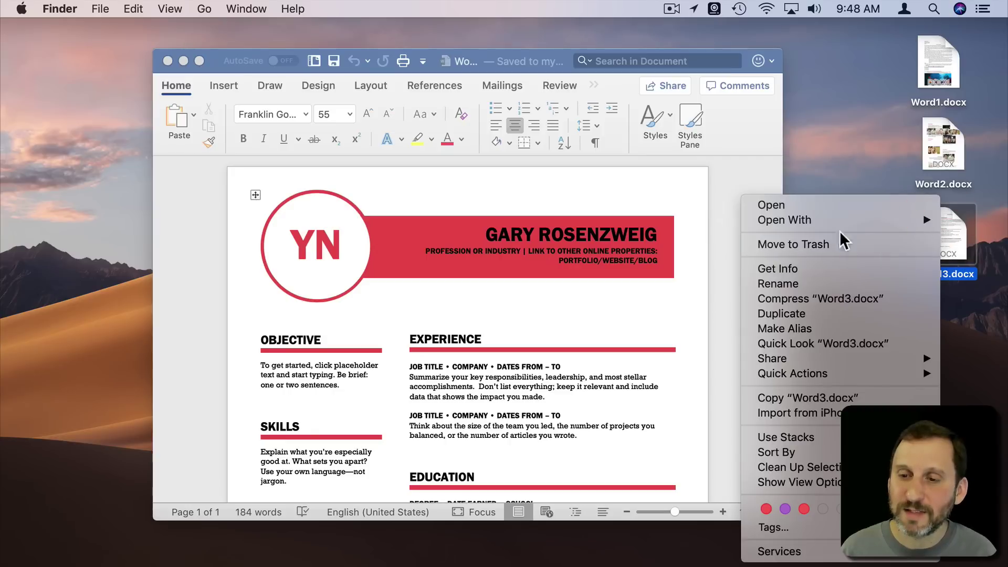
pyautogui.moveTo(833, 220)
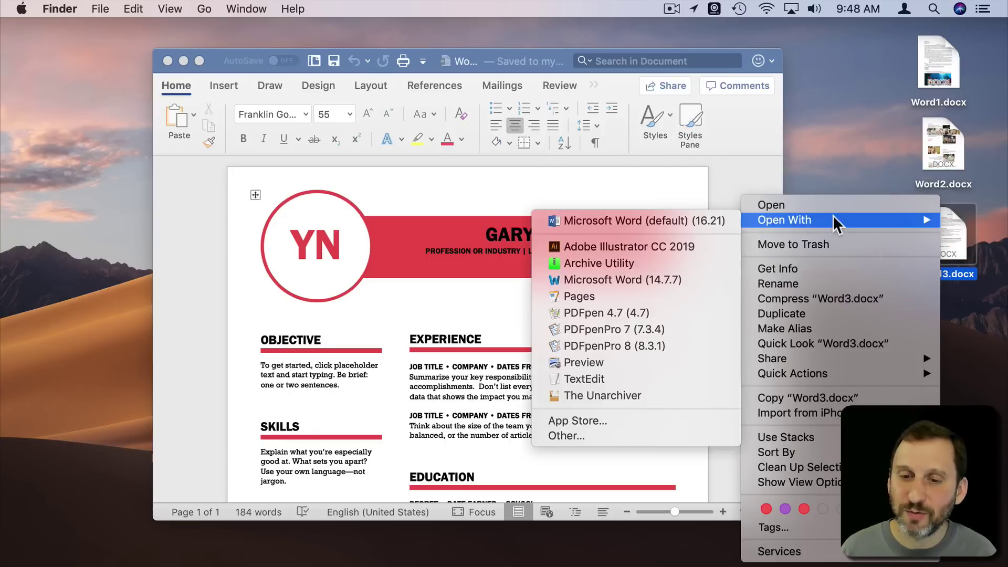
pyautogui.click(600, 372)
pyautogui.scroll(-2, 416, 236)
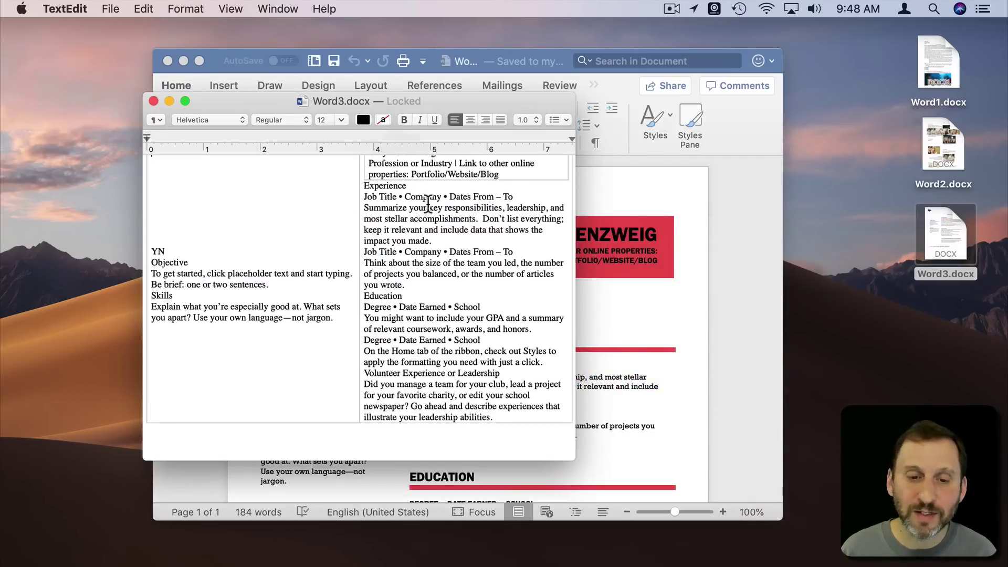
pyautogui.scroll(3, 412, 371)
pyautogui.click(154, 100)
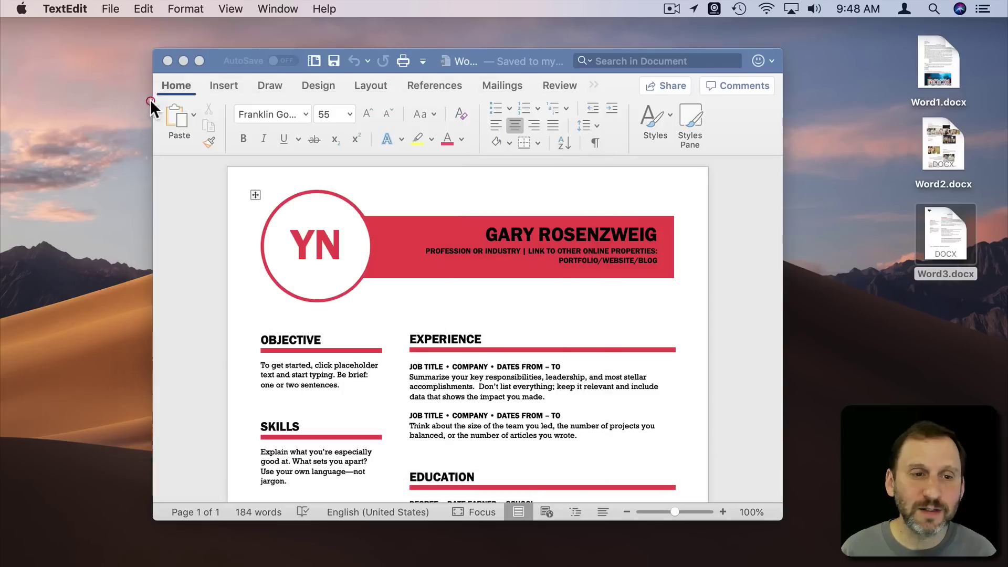
# Open Word3.docx in Pages and dismiss its conversion warnings
pyautogui.rightClick(953, 236)
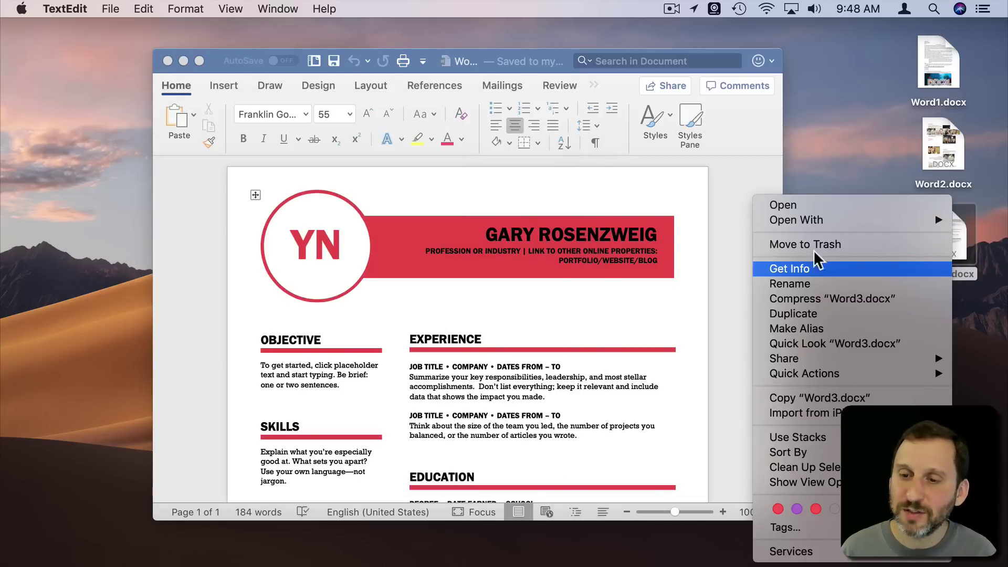
pyautogui.moveTo(811, 223)
pyautogui.click(636, 295)
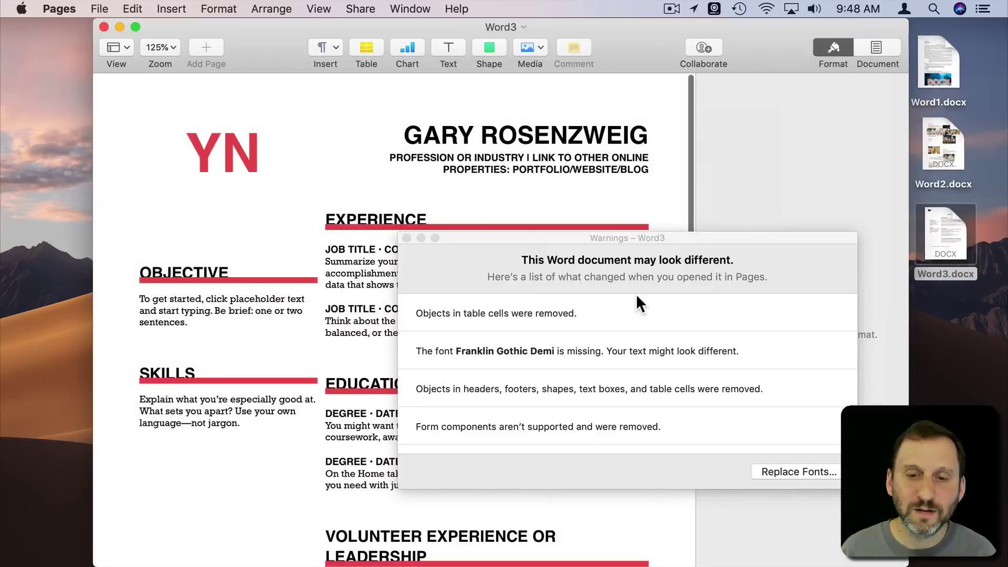
pyautogui.scroll(-5, 314, 261)
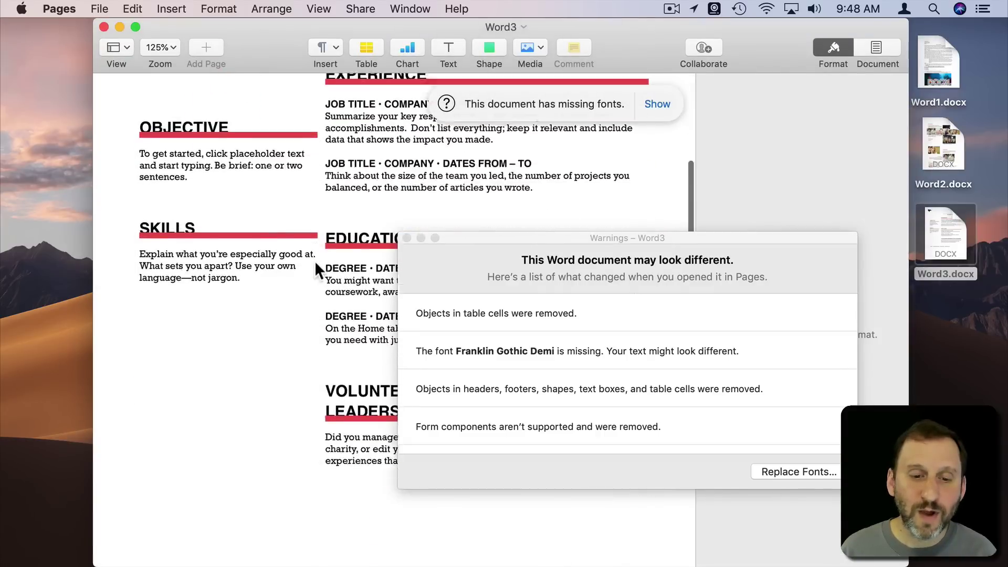
pyautogui.moveTo(508, 238); pyautogui.dragTo(243, 95)
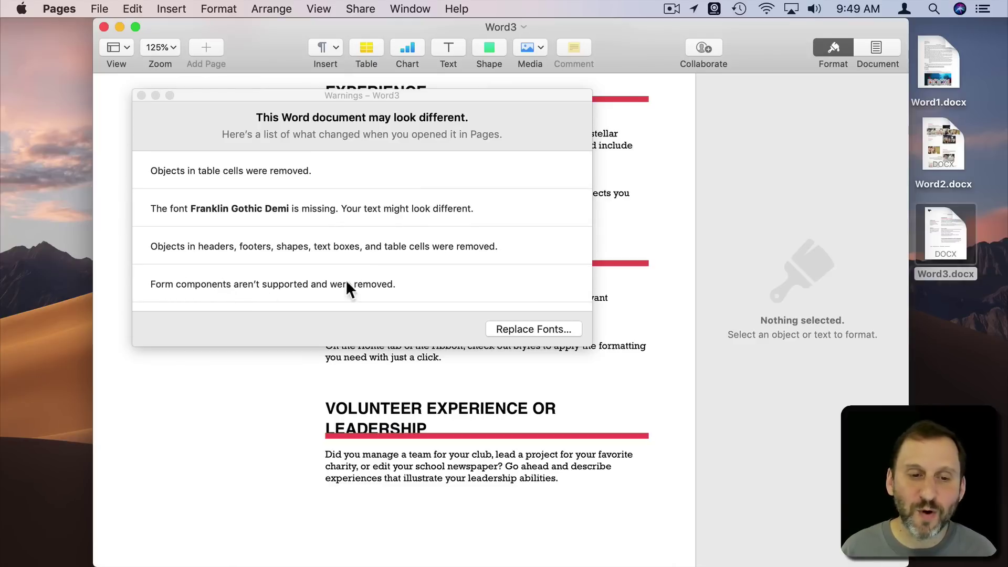
pyautogui.click(140, 94)
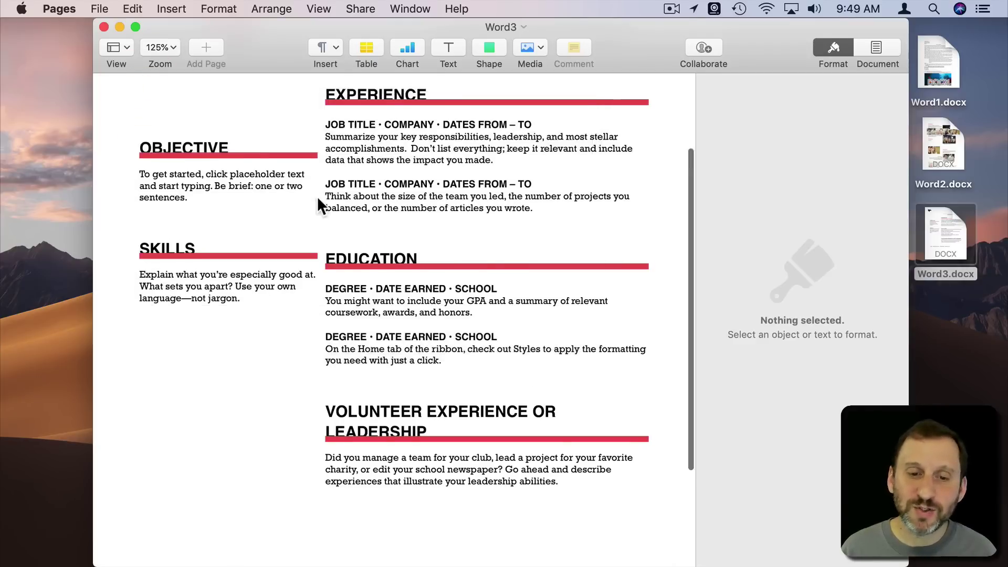
# Compare the Pages version with Word's side by side, then close the Pages window
pyautogui.scroll(3, 317, 196)
pyautogui.moveTo(281, 50); pyautogui.dragTo(711, 51)
pyautogui.click(483, 58)
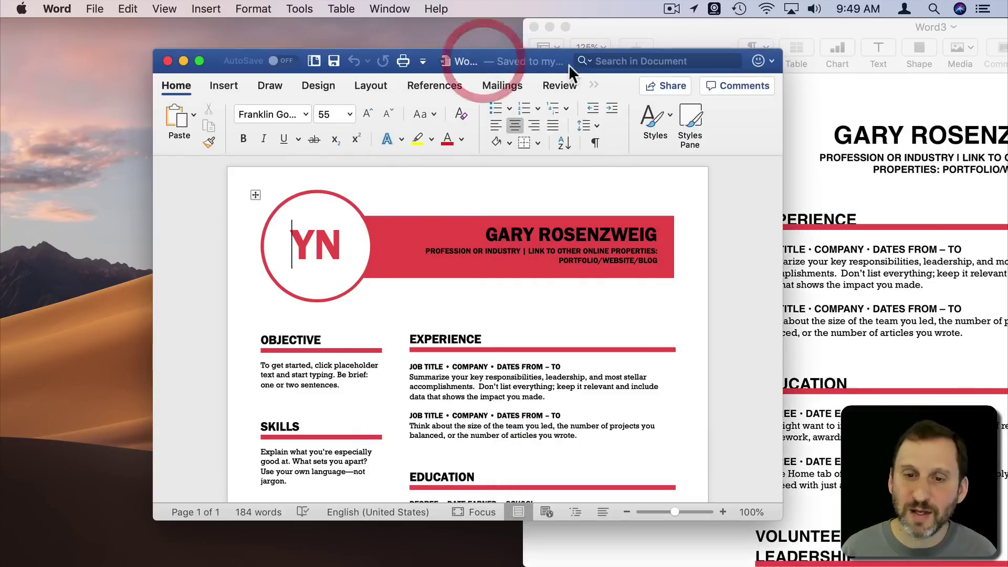
pyautogui.click(798, 284)
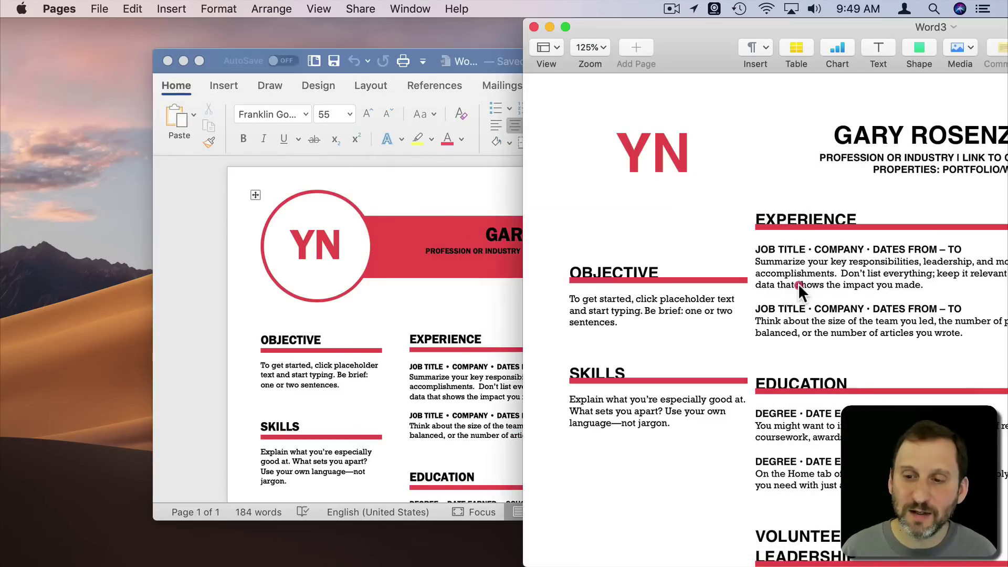
pyautogui.click(425, 266)
pyautogui.click(879, 167)
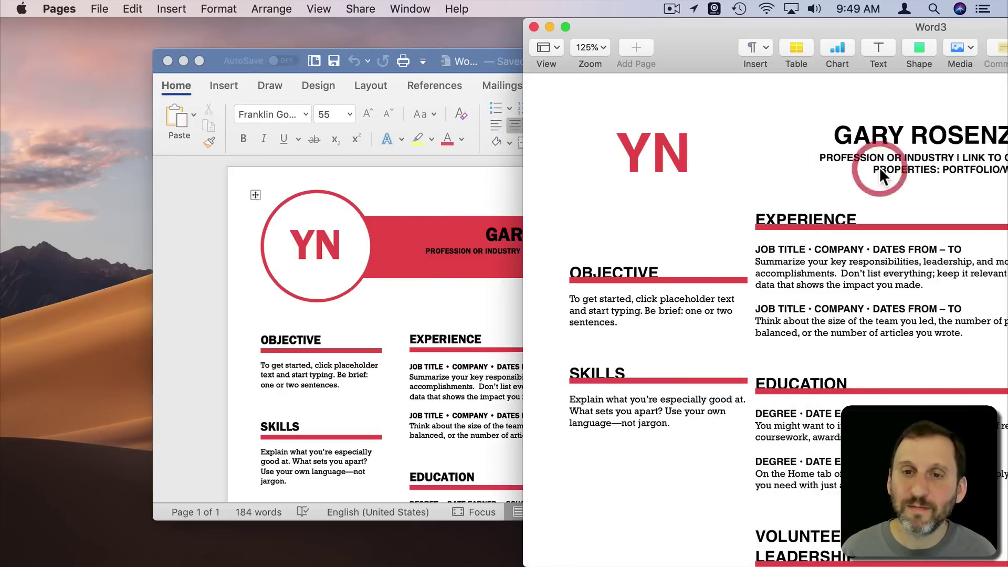
pyautogui.press('super+w')
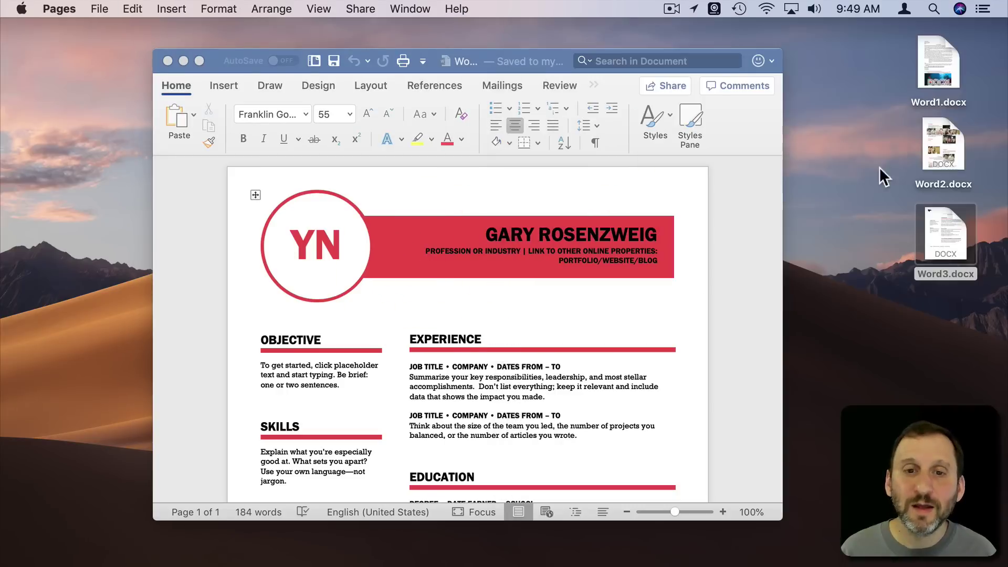
# Close Word's resume window and return to the desktop showing Word1–3.docx
pyautogui.click(168, 62)
pyautogui.click(230, 105)
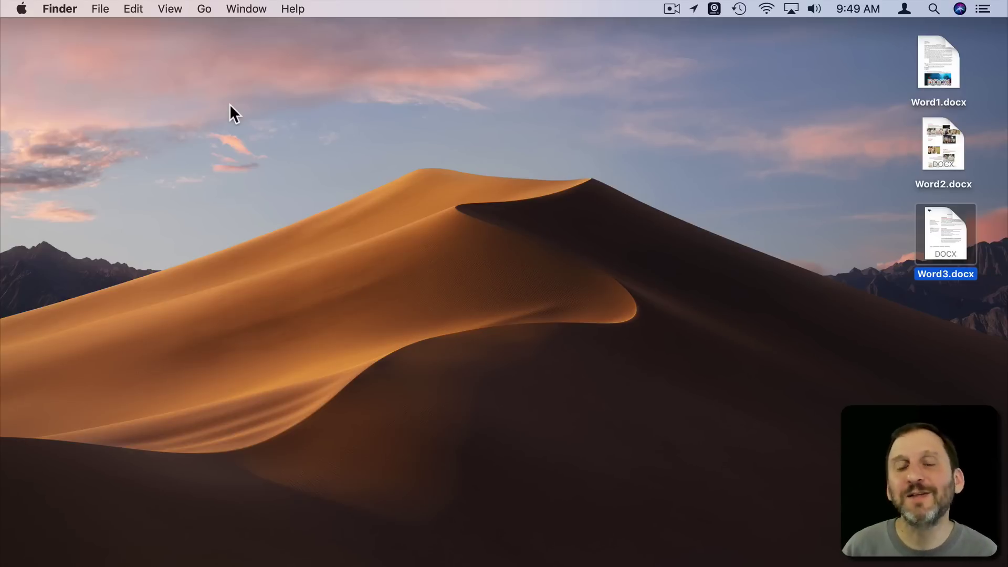
pyautogui.moveTo(467, 565)
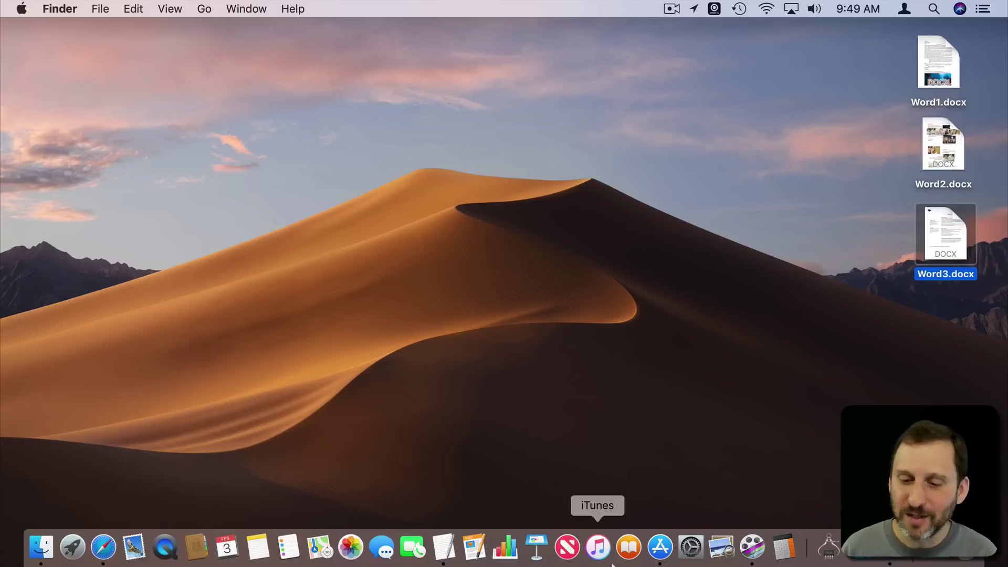
# In the App Store 'microsoft' results, view the Microsoft Word page: 3.4 stars, 76 ratings
pyautogui.click(660, 546)
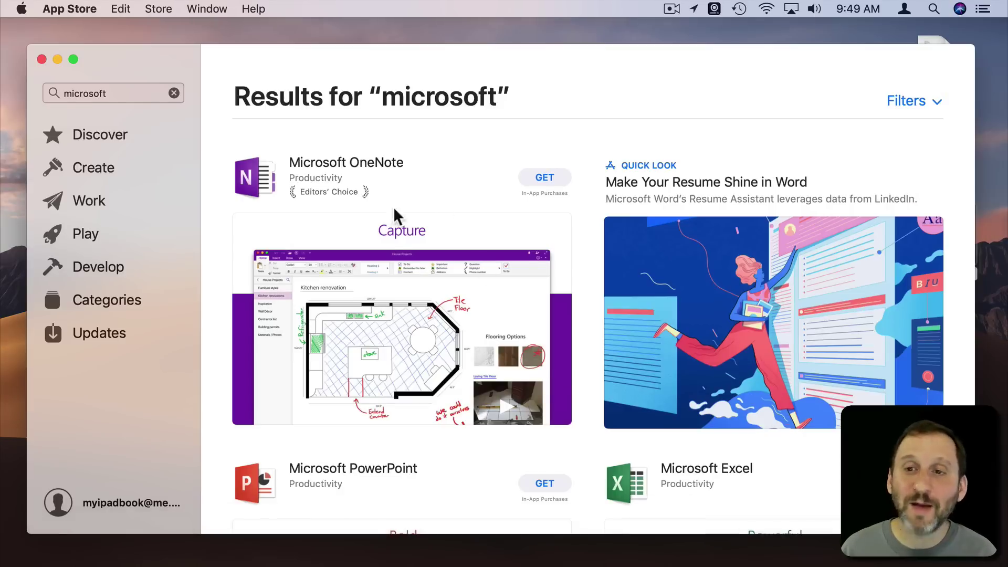
pyautogui.scroll(-12, 375, 279)
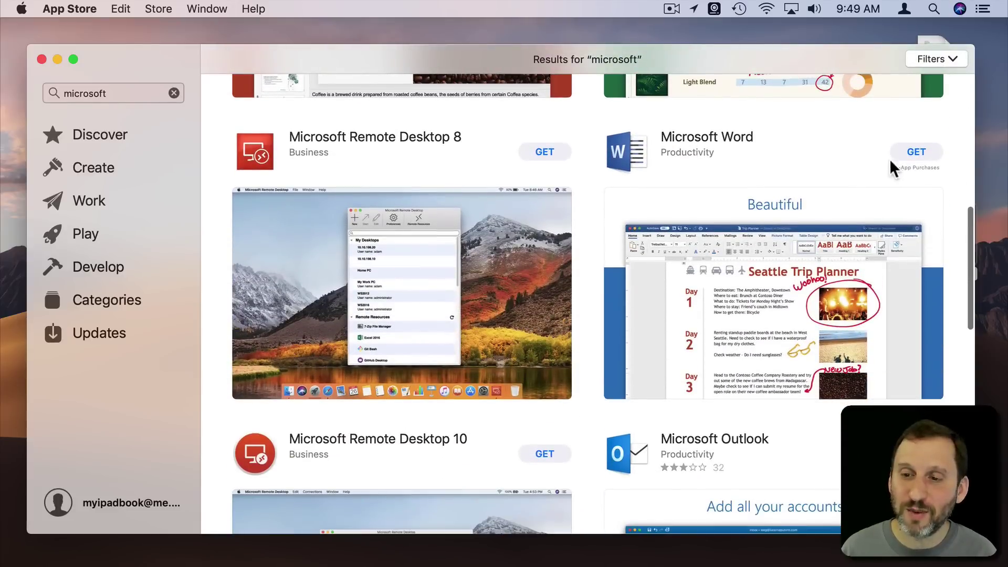
pyautogui.click(758, 305)
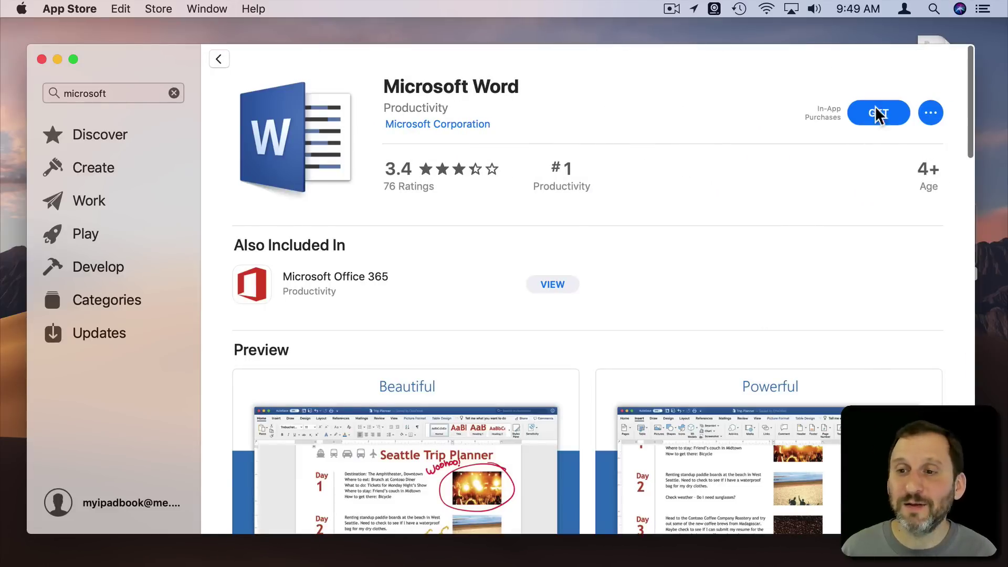
pyautogui.scroll(-1, 735, 295)
pyautogui.scroll(-15, 735, 298)
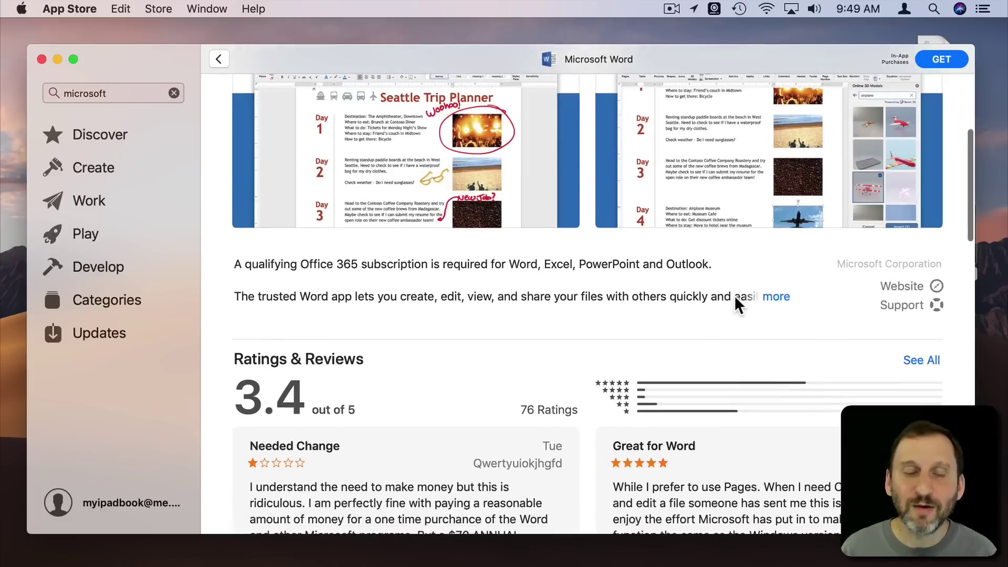
pyautogui.scroll(-20, 735, 298)
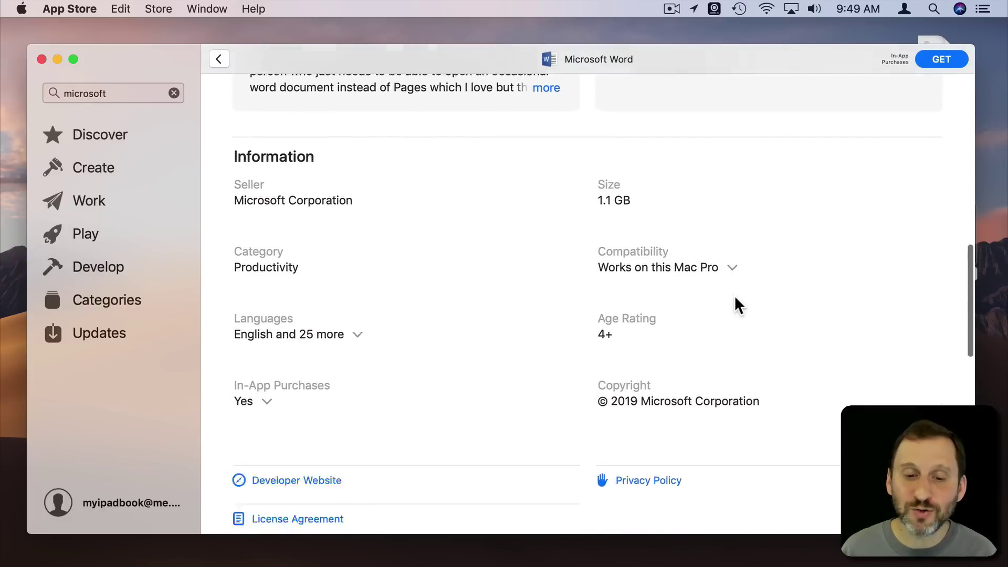
pyautogui.scroll(-5, 735, 297)
pyautogui.scroll(20, 735, 296)
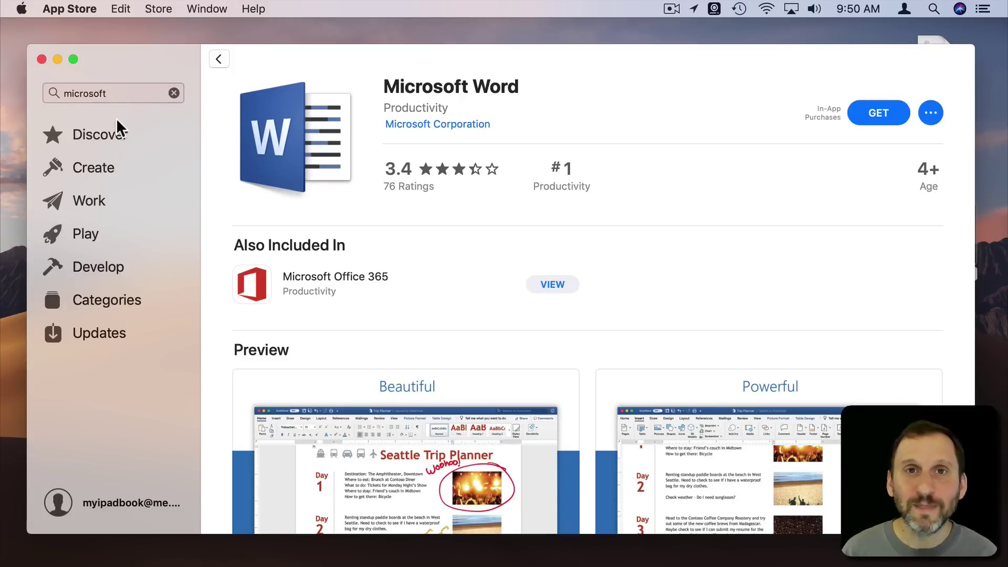
# Quit the App Store to return to the Finder desktop
pyautogui.press('super+q')
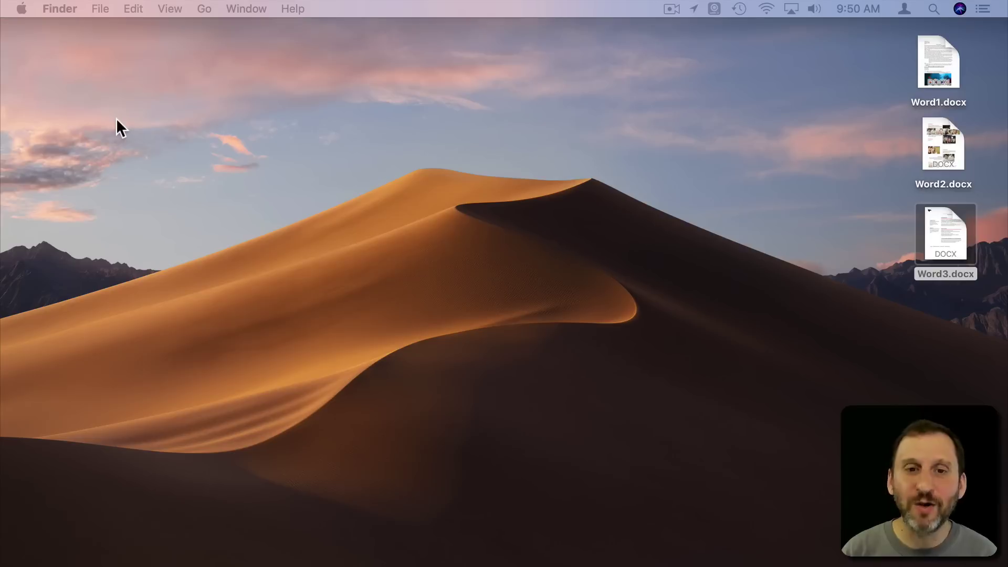